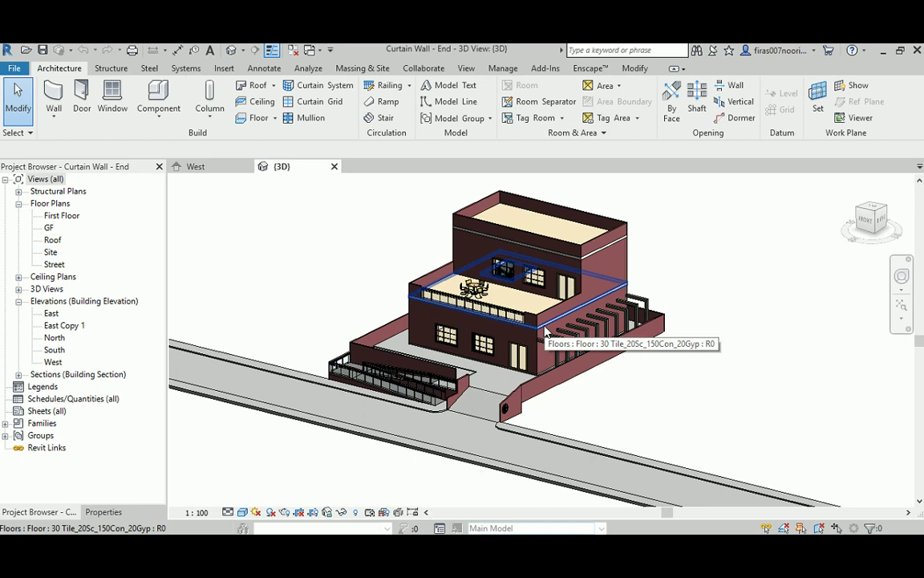
# Step: Find the 'sun path' note in the YouTube lecture comments, then return to Revit
pyautogui.moveTo(301, 553)
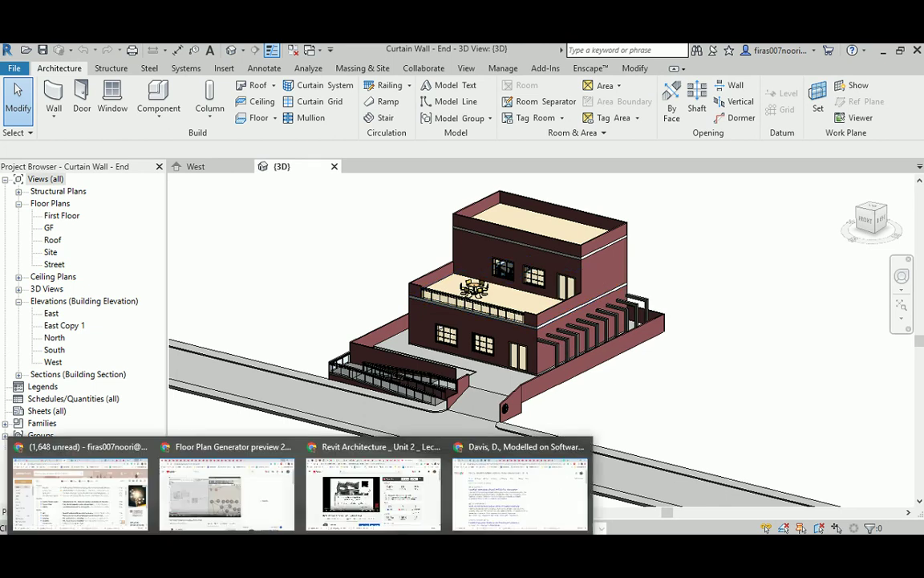
pyautogui.click(327, 527)
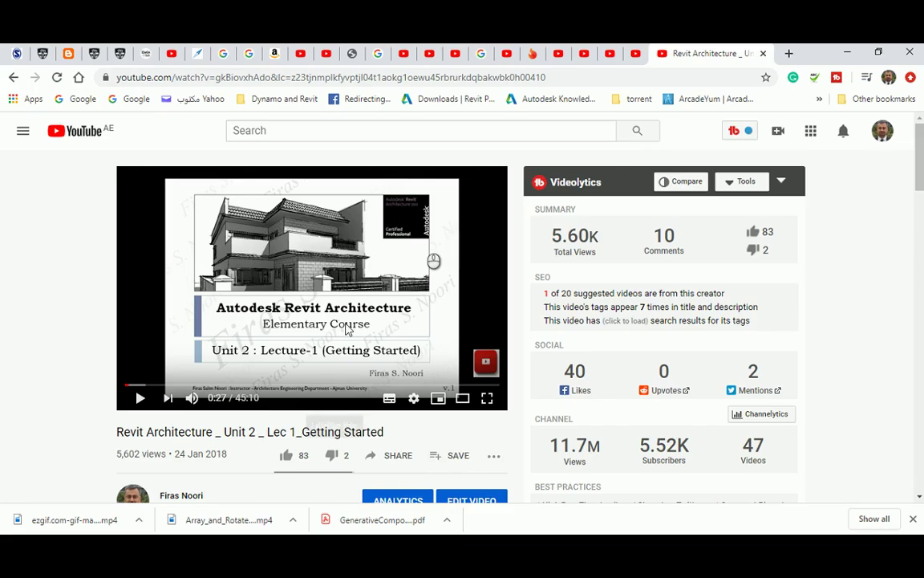
pyautogui.scroll(-2, 215, 309)
pyautogui.scroll(-1, 215, 310)
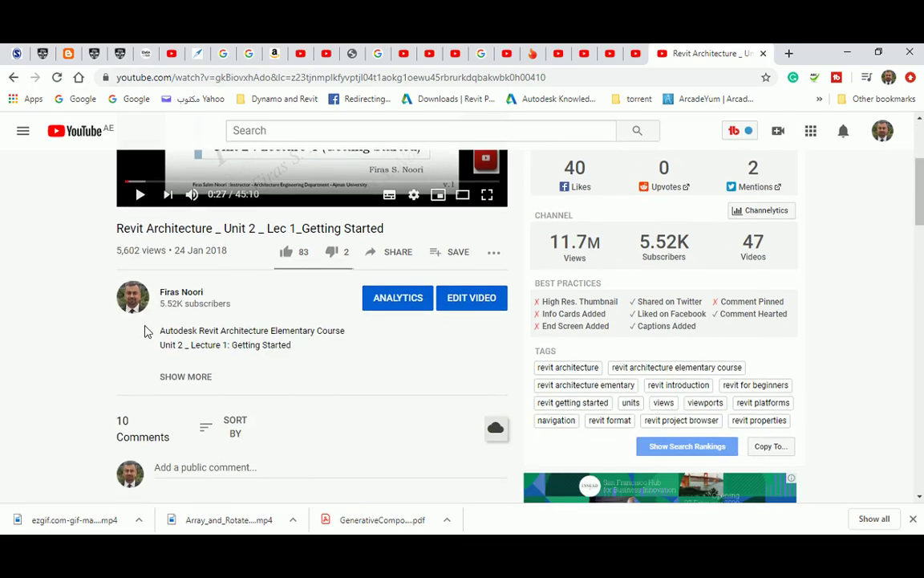
pyautogui.scroll(-4, 144, 330)
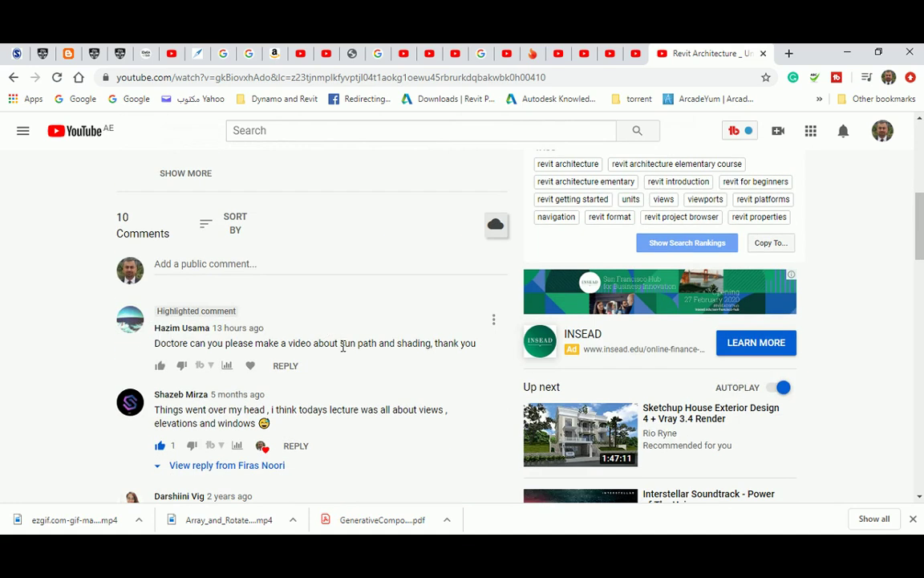
pyautogui.moveTo(341, 344); pyautogui.dragTo(379, 343)
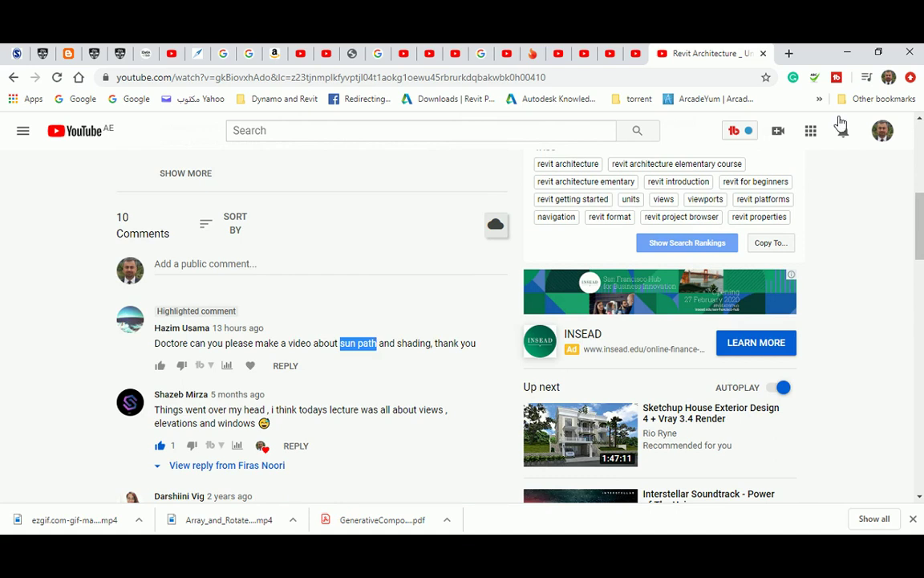
pyautogui.hotkey('alt', 'Tab')
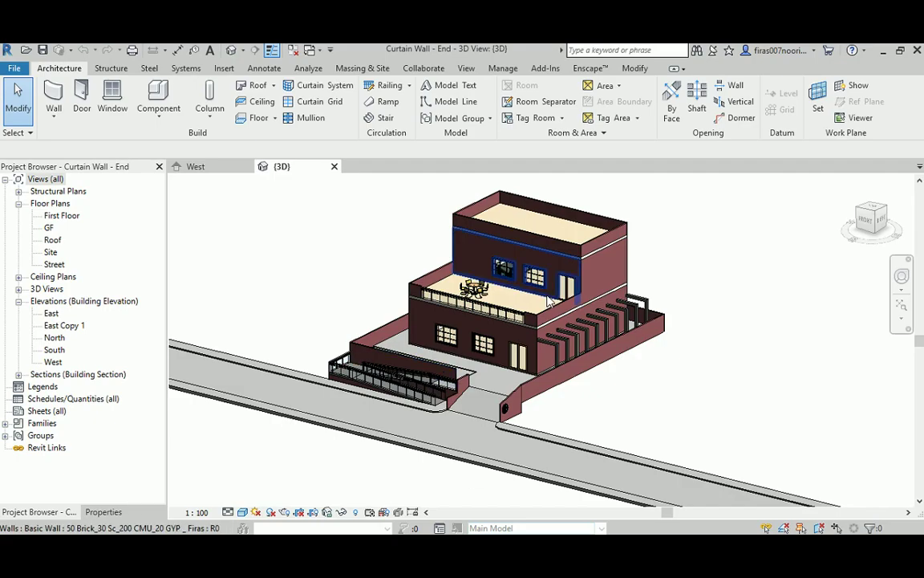
# Step: Turn on shadows and the sun path with current settings, then orbit to show the compass ring
pyautogui.moveTo(542, 317); pyautogui.dragTo(528, 328, button='middle')
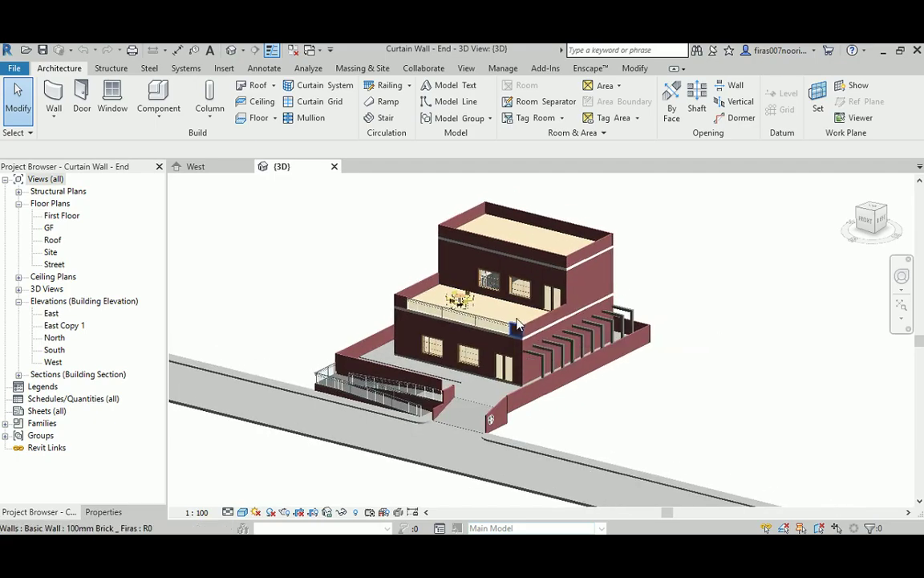
pyautogui.click(270, 514)
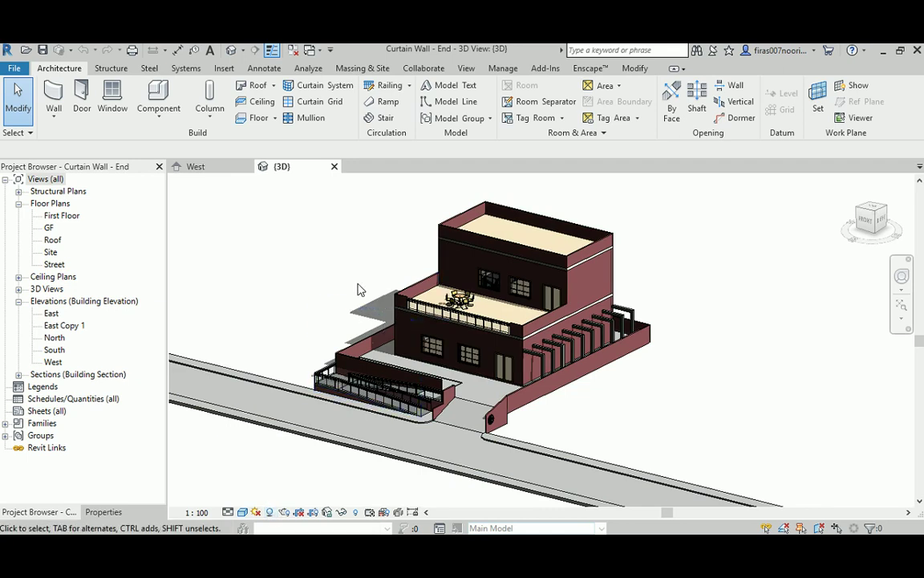
pyautogui.click(256, 512)
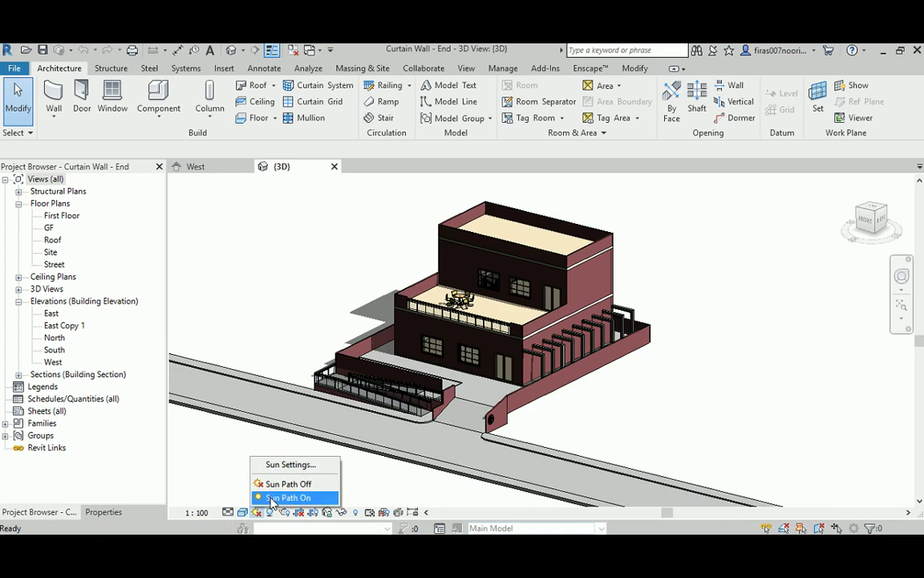
pyautogui.click(284, 497)
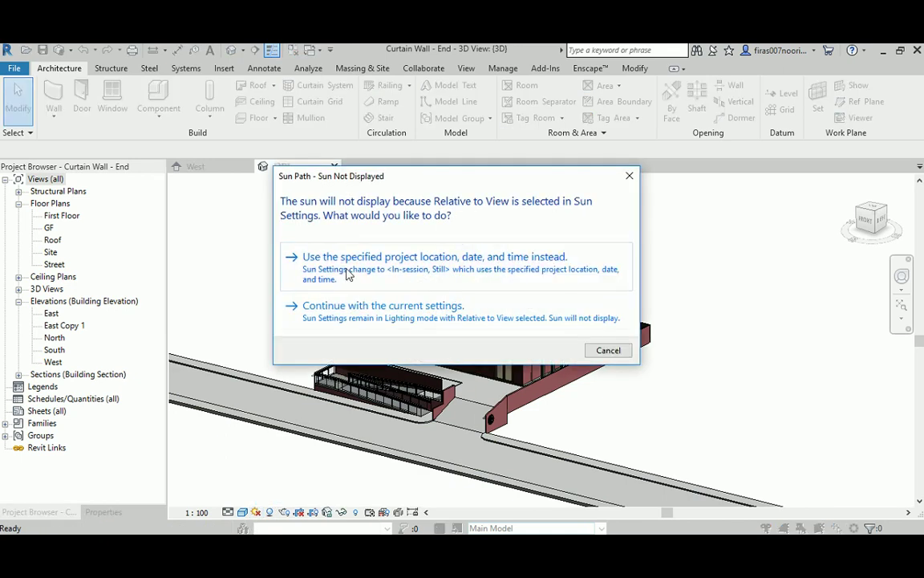
pyautogui.click(371, 315)
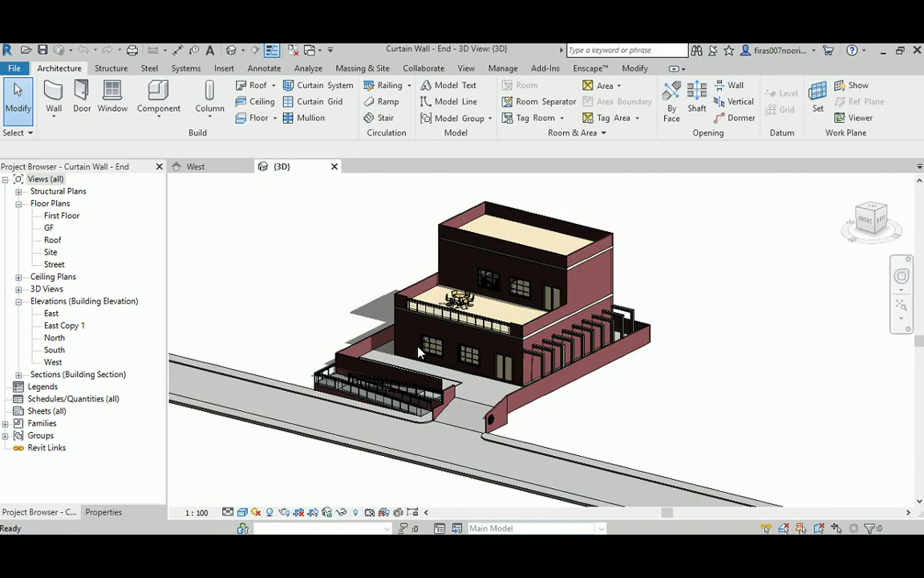
pyautogui.scroll(-8, 468, 403)
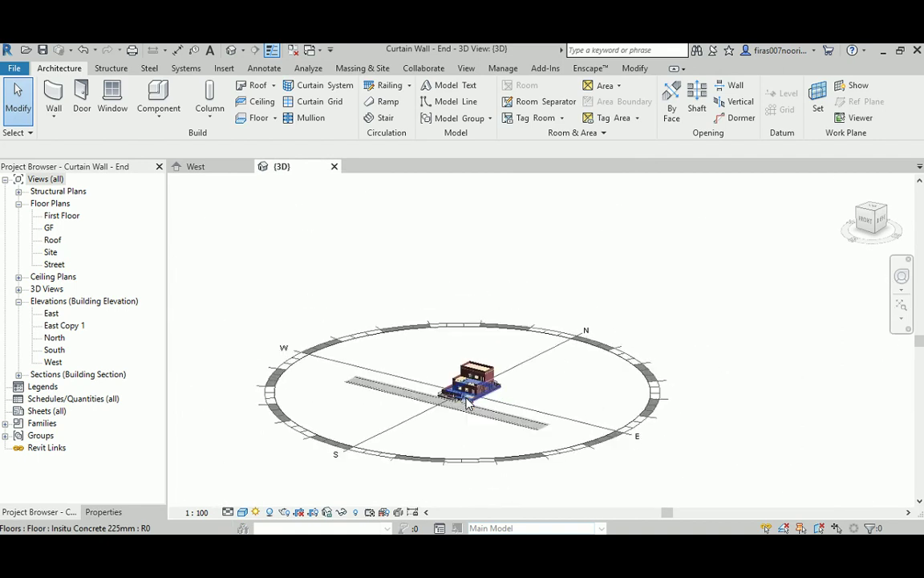
pyautogui.scroll(5, 465, 405)
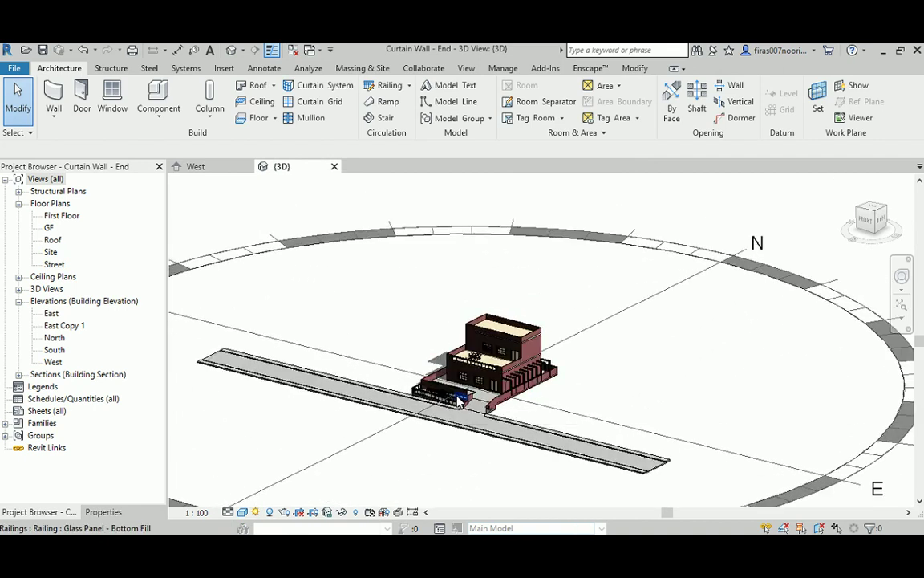
pyautogui.moveTo(417, 367)
pyautogui.keyDown('shift'); pyautogui.mouseDown(button='middle')
pyautogui.moveTo(548, 388)
pyautogui.moveTo(419, 377)
pyautogui.mouseUp(button='middle'); pyautogui.keyUp('shift')
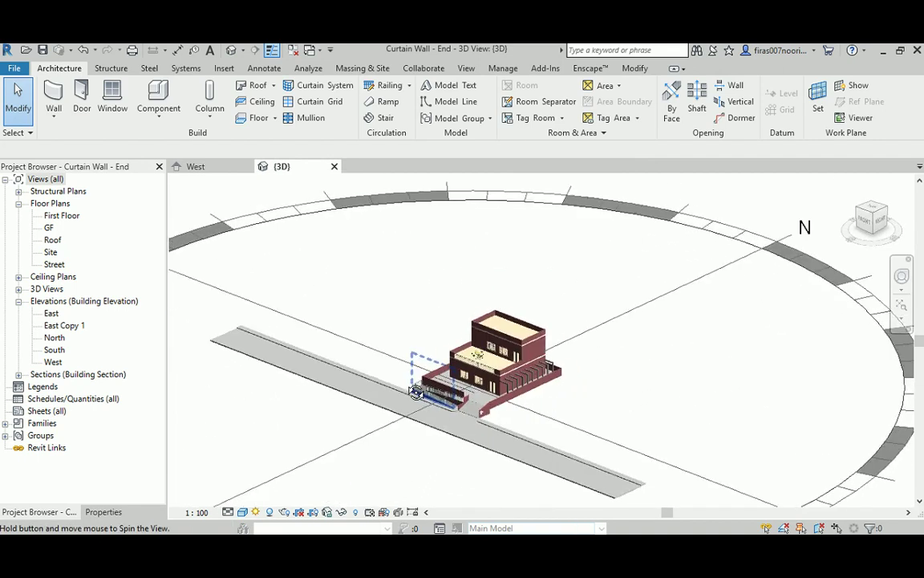
pyautogui.scroll(-2, 577, 353)
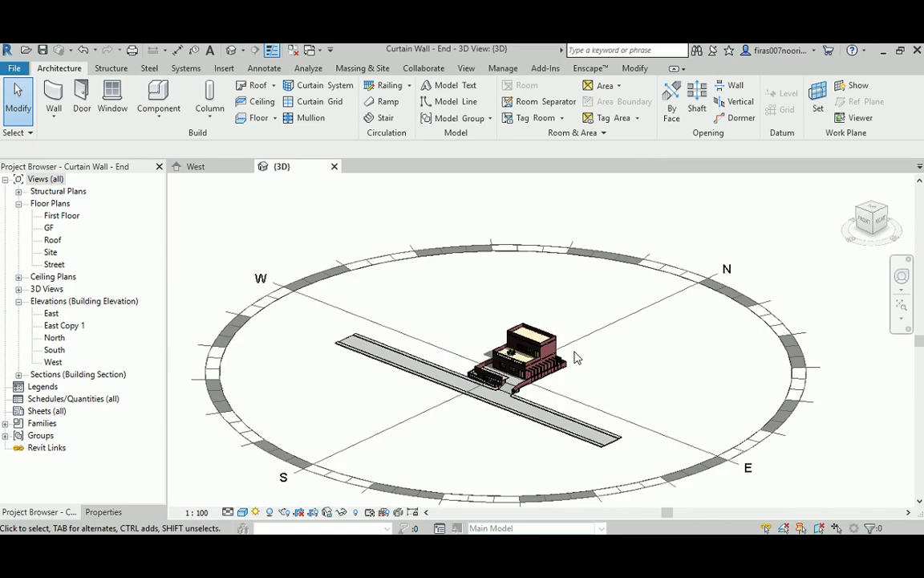
# Step: Switch Sun Settings to a Still solar study and open the Location settings
pyautogui.click(256, 512)
pyautogui.click(277, 462)
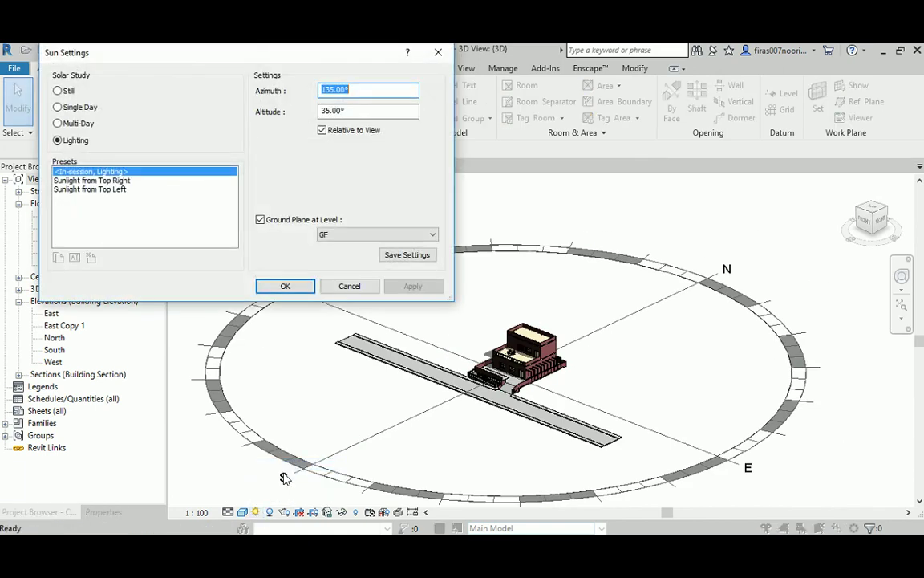
pyautogui.click(58, 91)
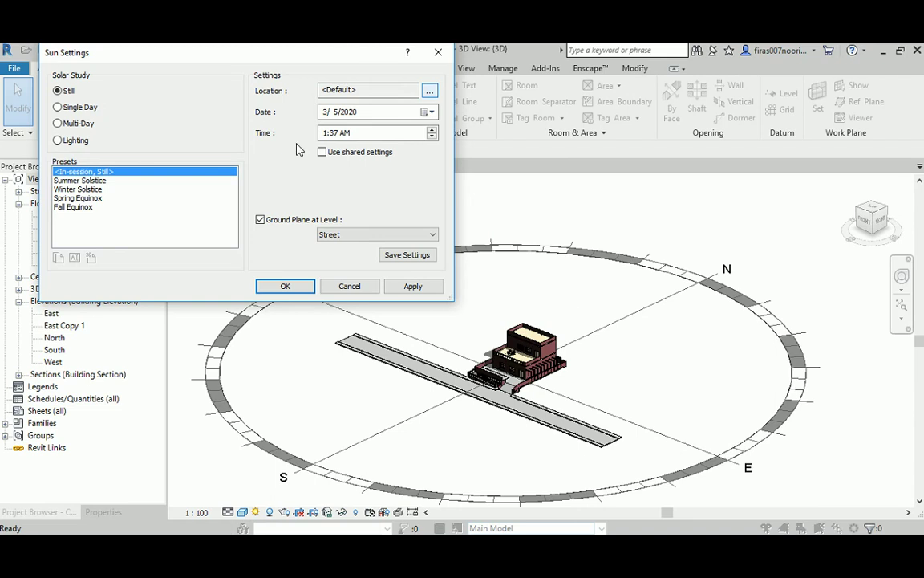
pyautogui.click(429, 91)
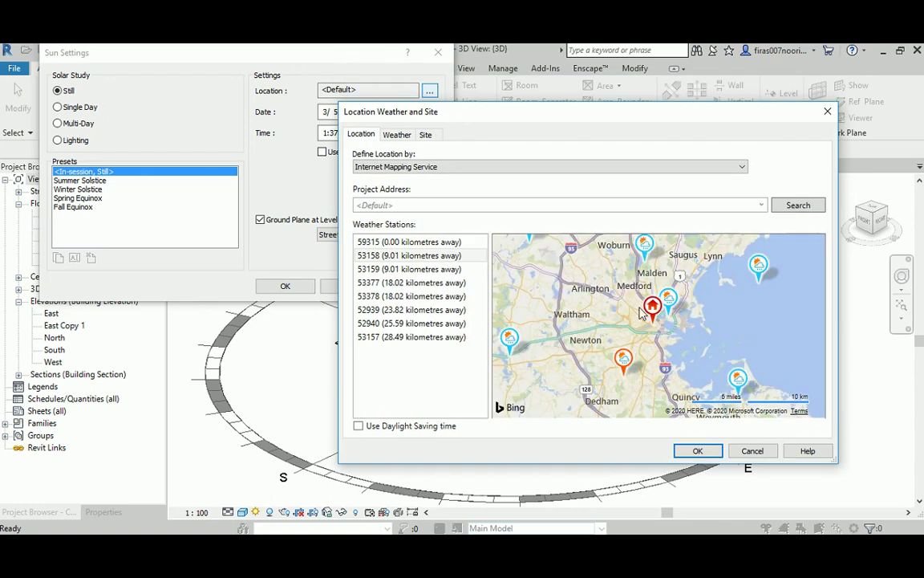
# Step: Search the project address 'UAE - Ajman Unive' and pick Ajman, United Arab Emirates
pyautogui.click(384, 203)
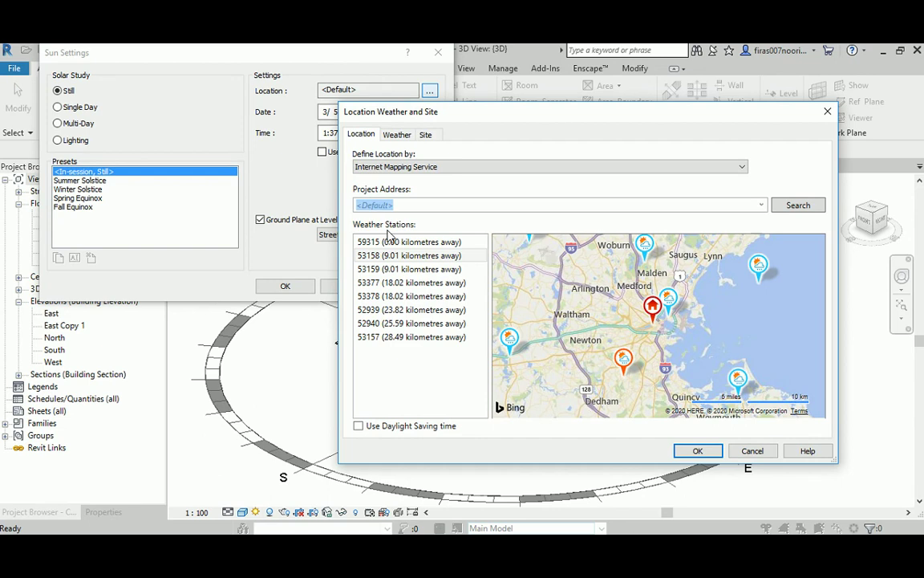
pyautogui.write('UAE')
pyautogui.click(793, 204)
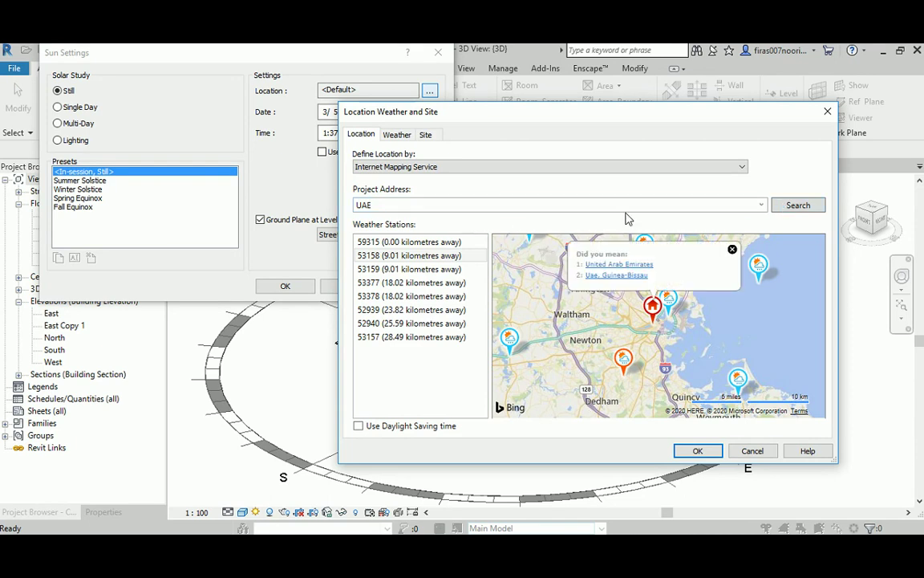
pyautogui.doubleClick(440, 205)
pyautogui.click(440, 204)
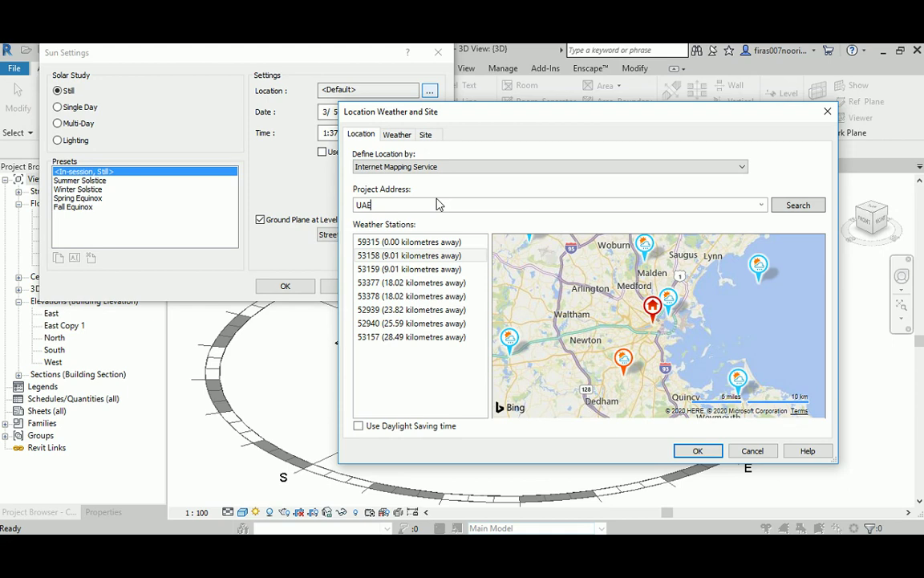
pyautogui.write('- Ajman University')
pyautogui.scroll(-2, 695, 280)
pyautogui.click(462, 205)
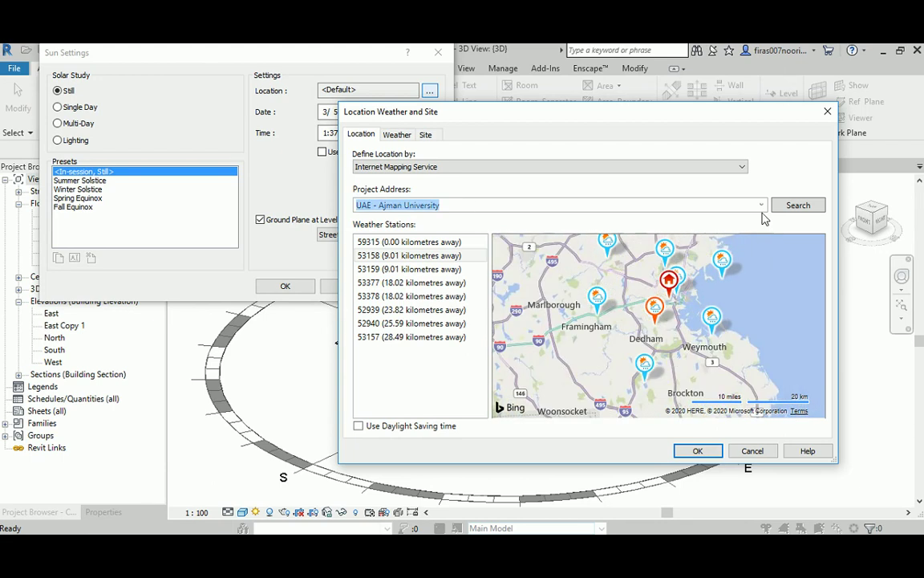
pyautogui.click(798, 205)
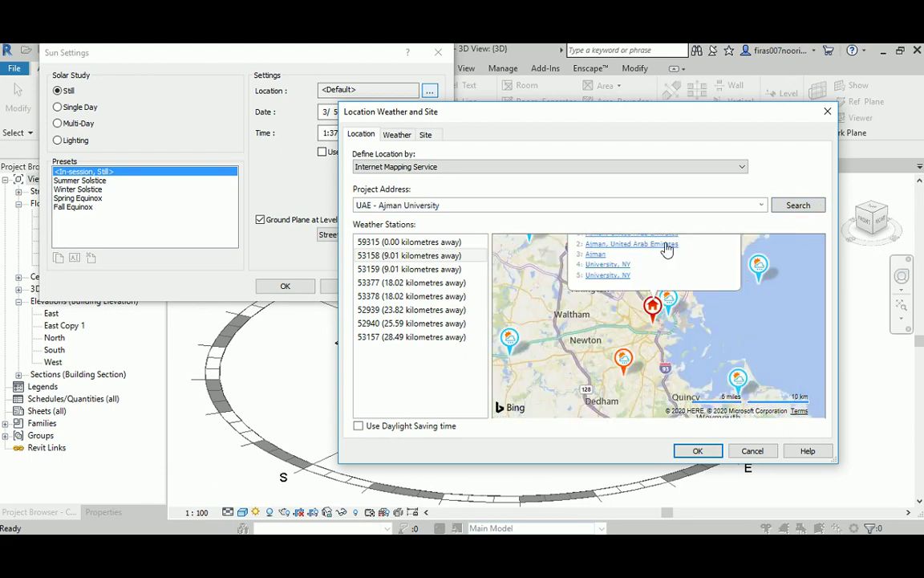
pyautogui.click(667, 245)
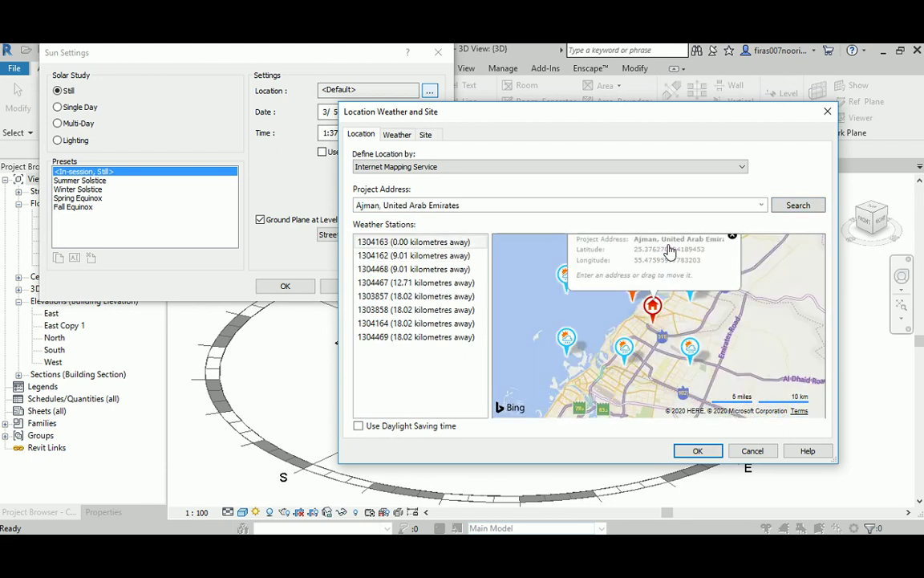
pyautogui.scroll(1, 742, 303)
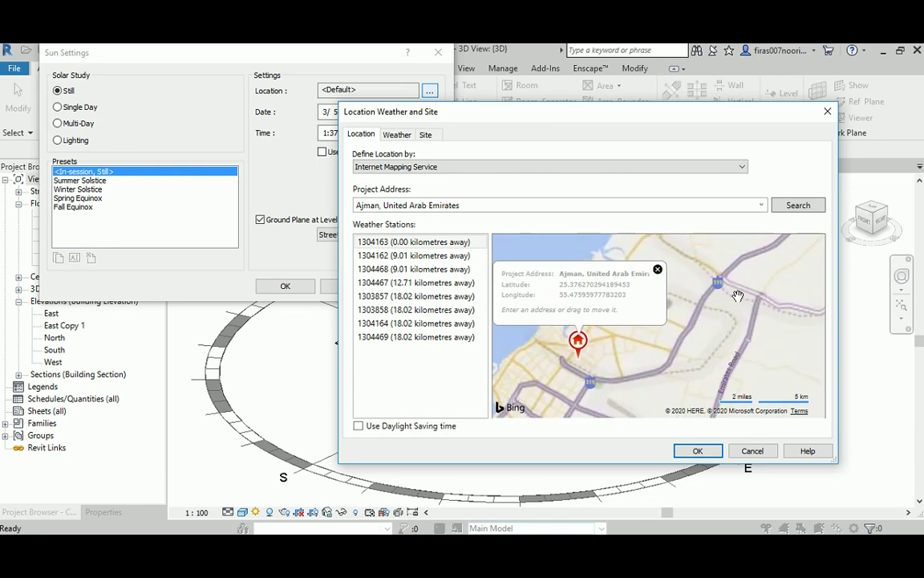
pyautogui.scroll(-1, 638, 315)
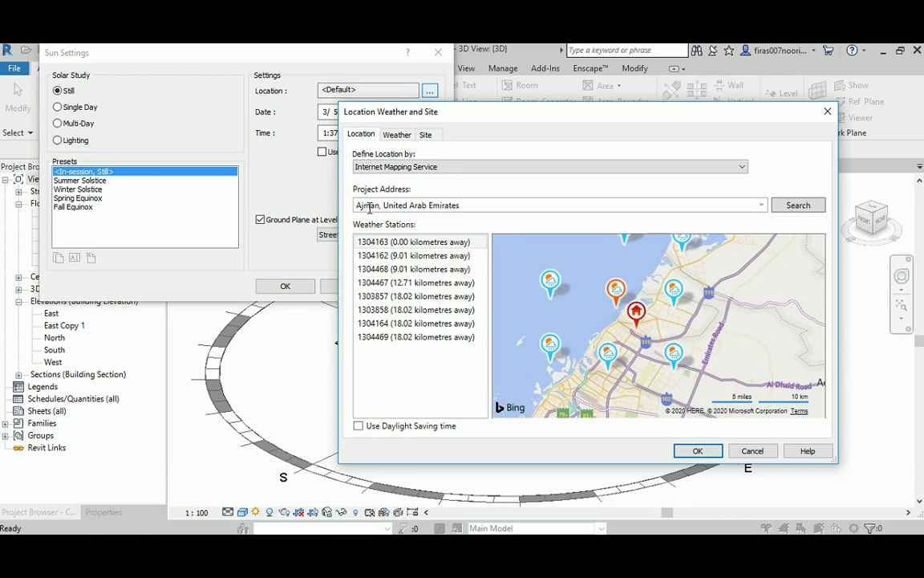
# Step: Confirm Ajman as the location and change the sun time from 7 to 8:00 AM, then apply
pyautogui.click(697, 452)
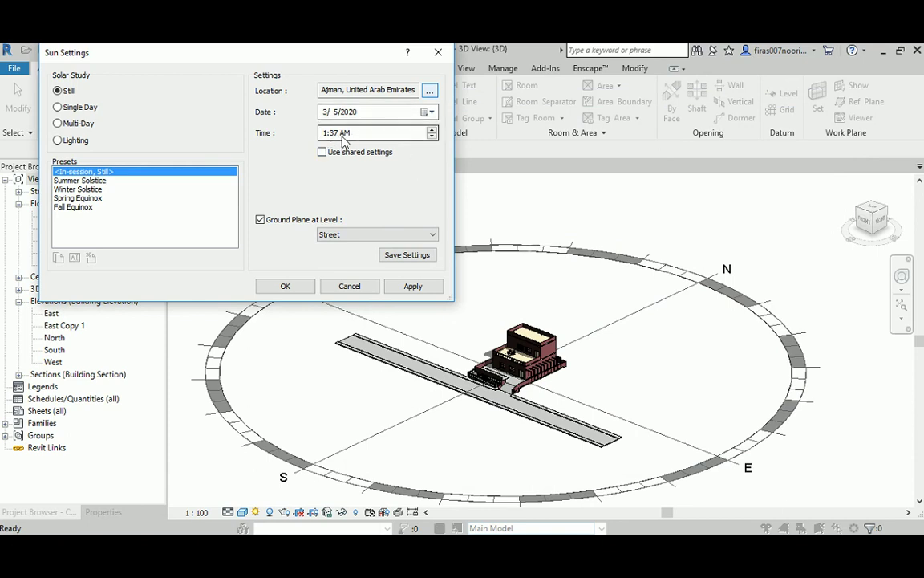
pyautogui.click(432, 131)
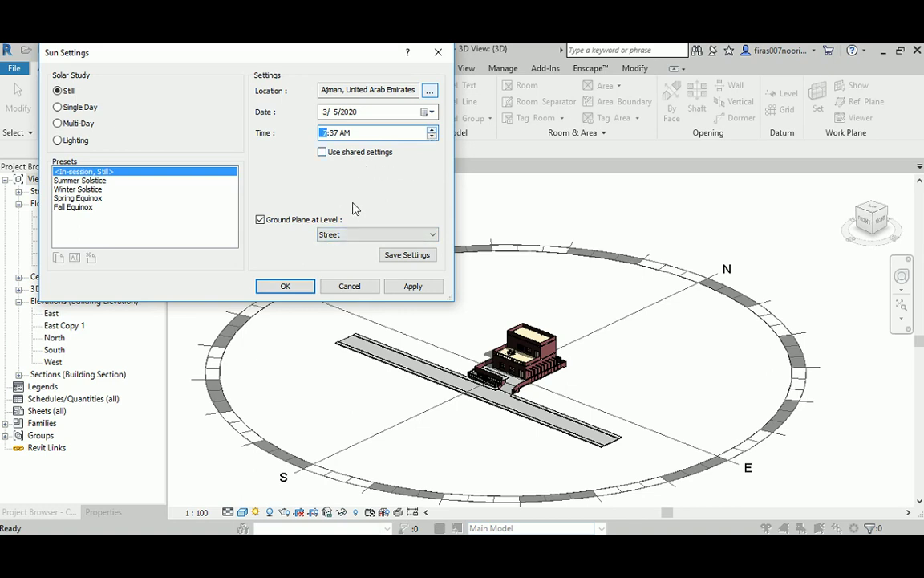
pyautogui.click(413, 286)
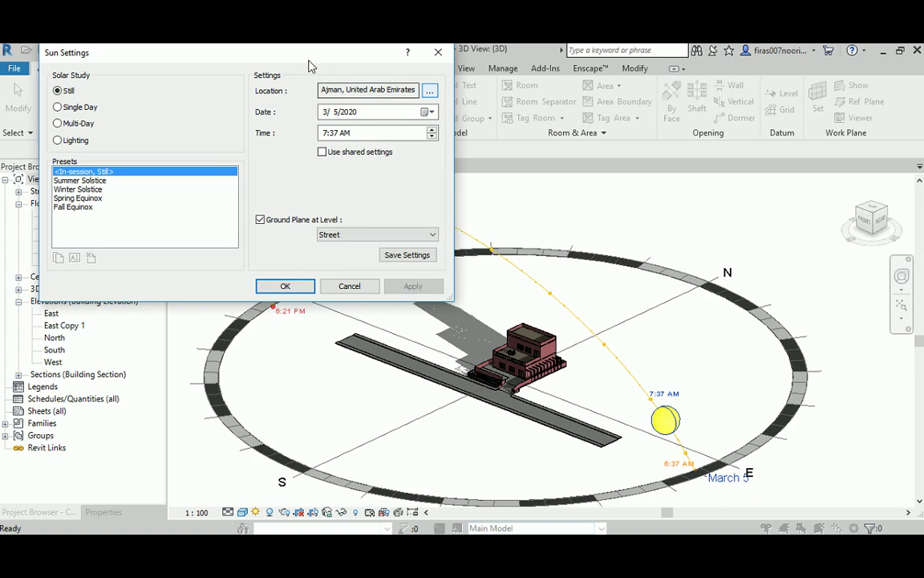
pyautogui.moveTo(312, 66); pyautogui.dragTo(274, 77)
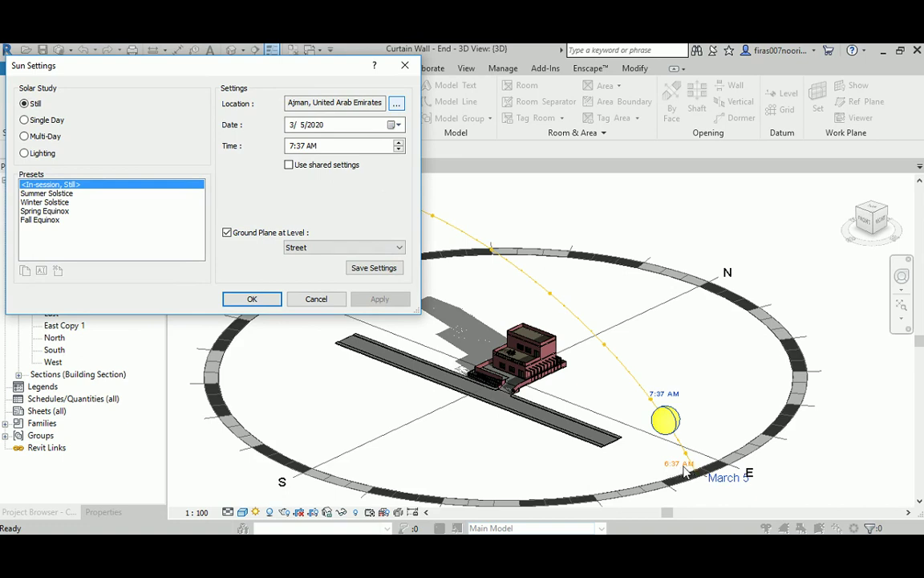
pyautogui.moveTo(251, 75); pyautogui.dragTo(797, 87)
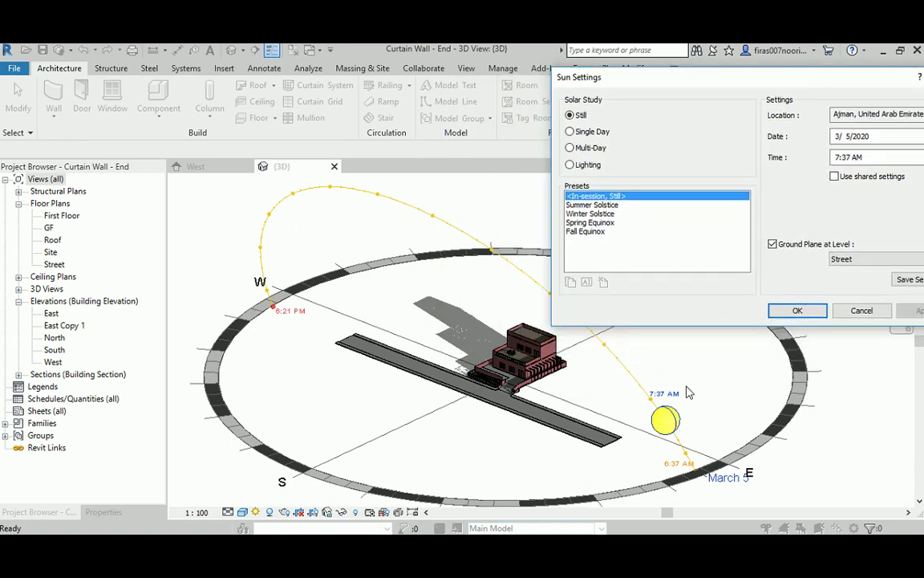
pyautogui.moveTo(744, 84); pyautogui.dragTo(666, 74)
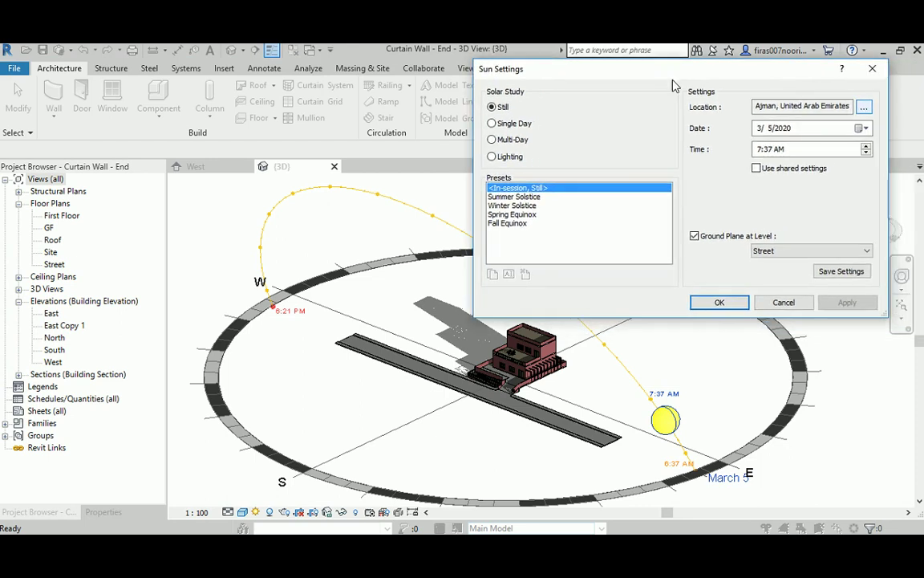
pyautogui.click(802, 149)
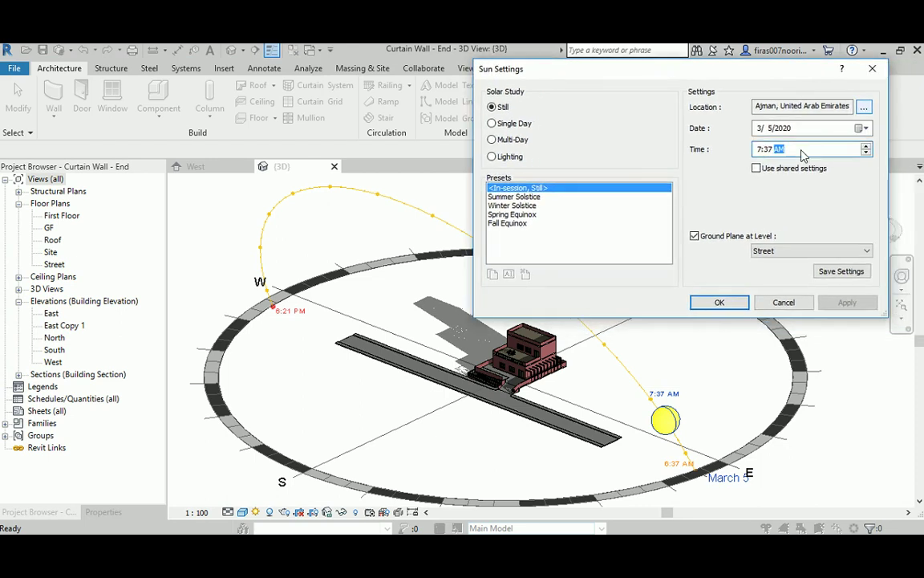
pyautogui.click(760, 151)
pyautogui.write('8')
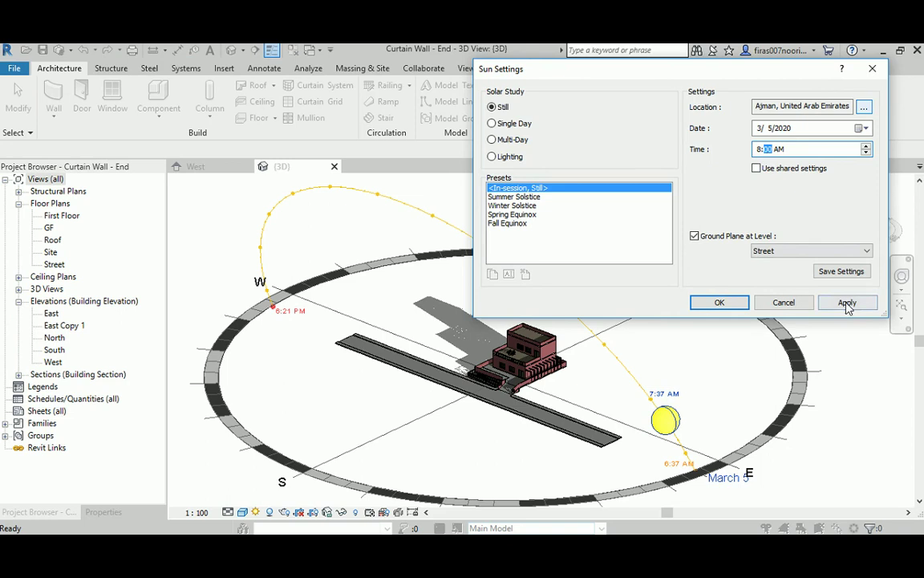
pyautogui.click(847, 303)
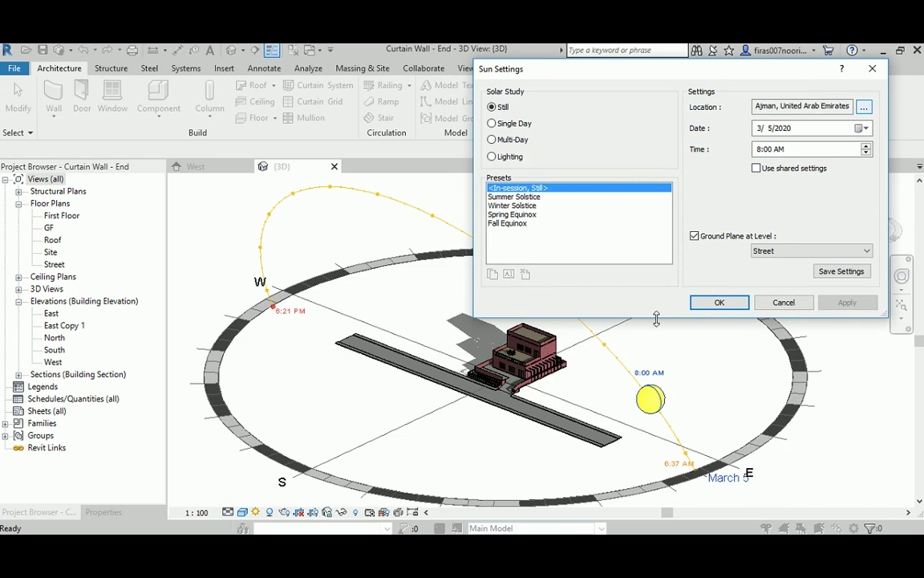
# Step: Close Sun Settings and orbit around the house to view it from several sides
pyautogui.click(720, 303)
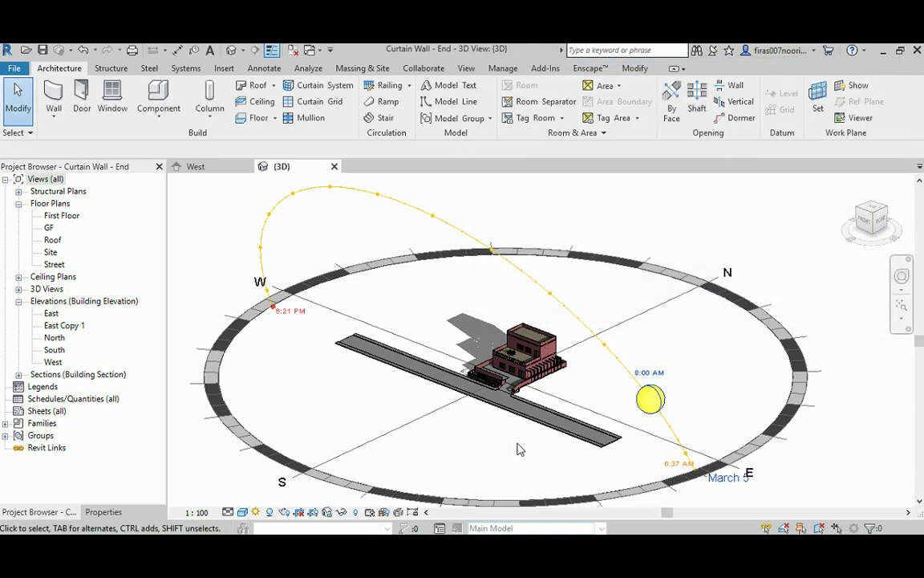
pyautogui.scroll(8, 517, 449)
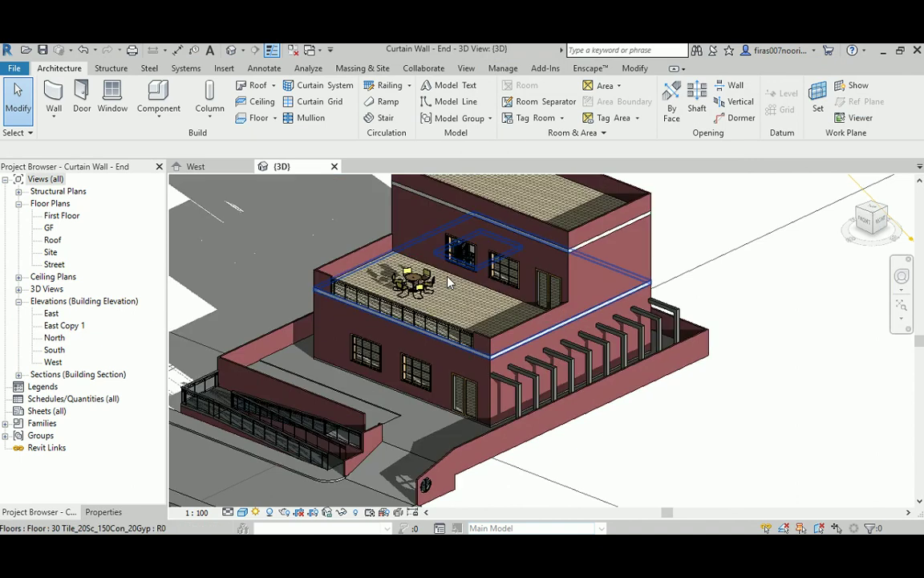
pyautogui.keyDown('shift'); pyautogui.moveTo(457, 272); pyautogui.dragTo(462, 327, button='middle'); pyautogui.keyUp('shift')
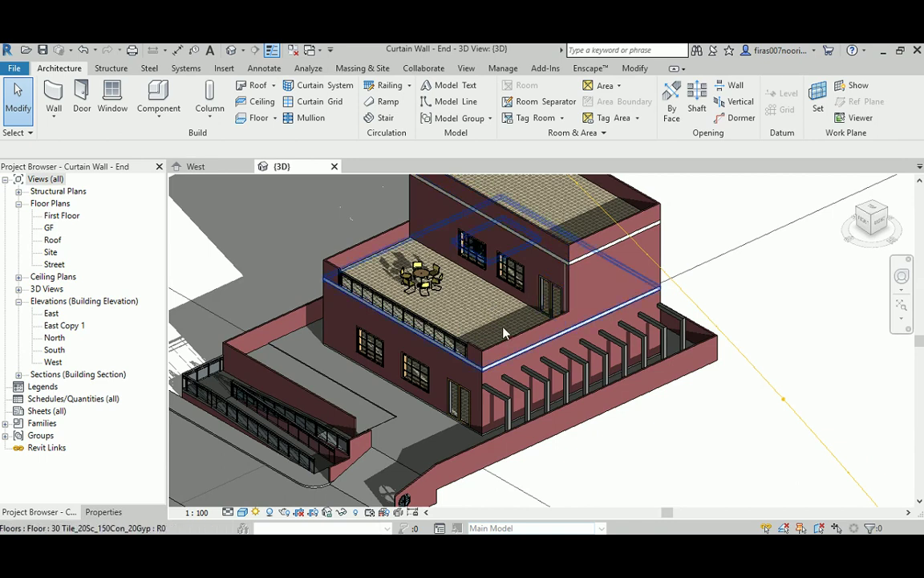
pyautogui.keyDown('shift'); pyautogui.moveTo(417, 278); pyautogui.dragTo(594, 273, button='middle'); pyautogui.keyUp('shift')
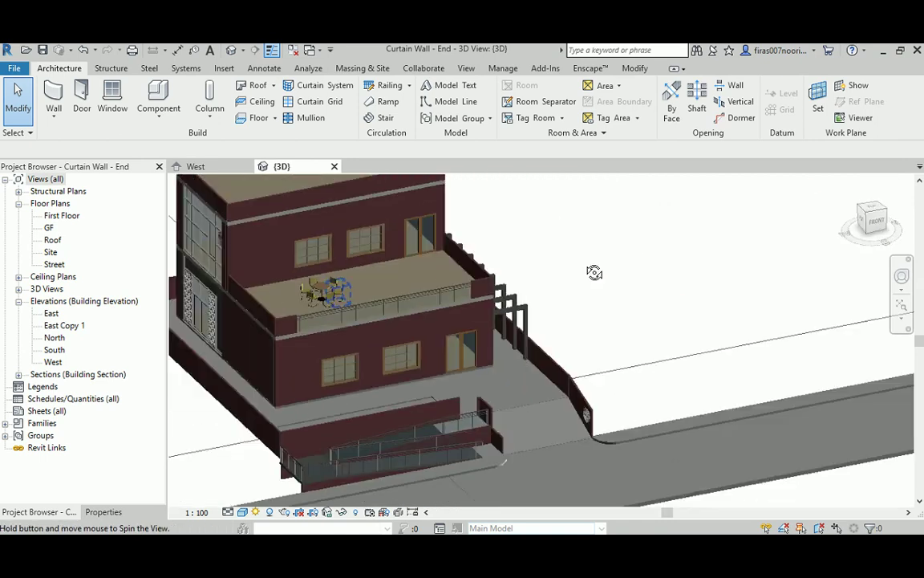
pyautogui.keyDown('shift'); pyautogui.moveTo(345, 286); pyautogui.dragTo(495, 293, button='middle'); pyautogui.keyUp('shift')
pyautogui.scroll(2, 476, 296)
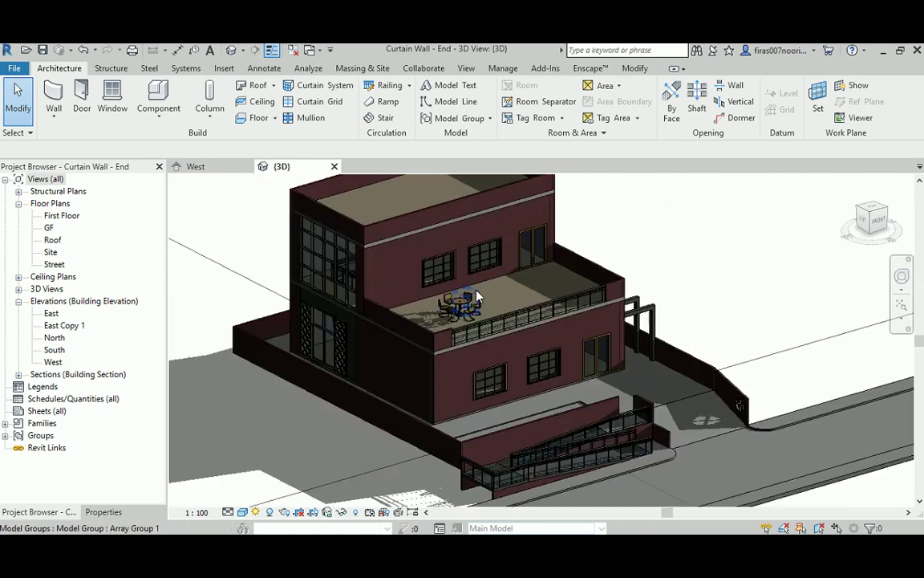
pyautogui.scroll(-3, 477, 297)
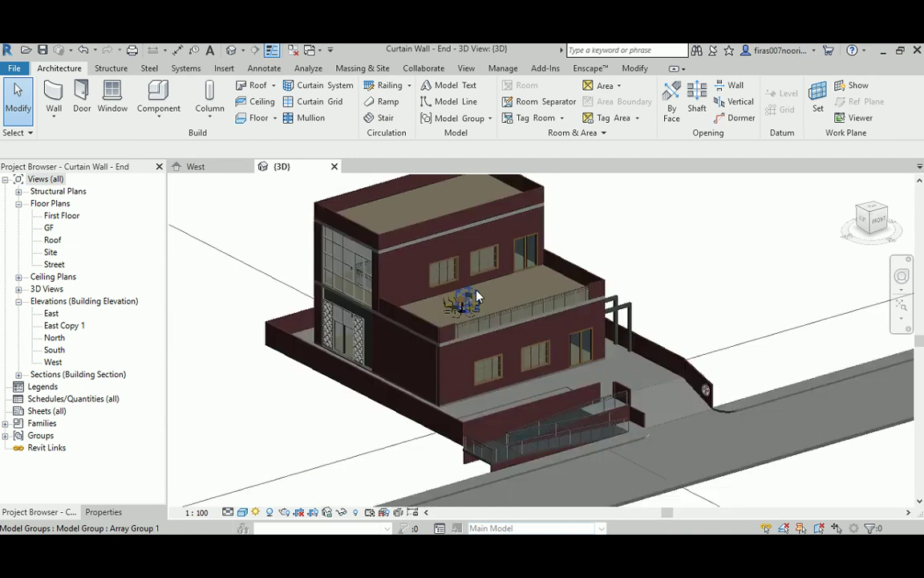
pyautogui.keyDown('shift'); pyautogui.moveTo(470, 299); pyautogui.dragTo(363, 305, button='middle'); pyautogui.keyUp('shift')
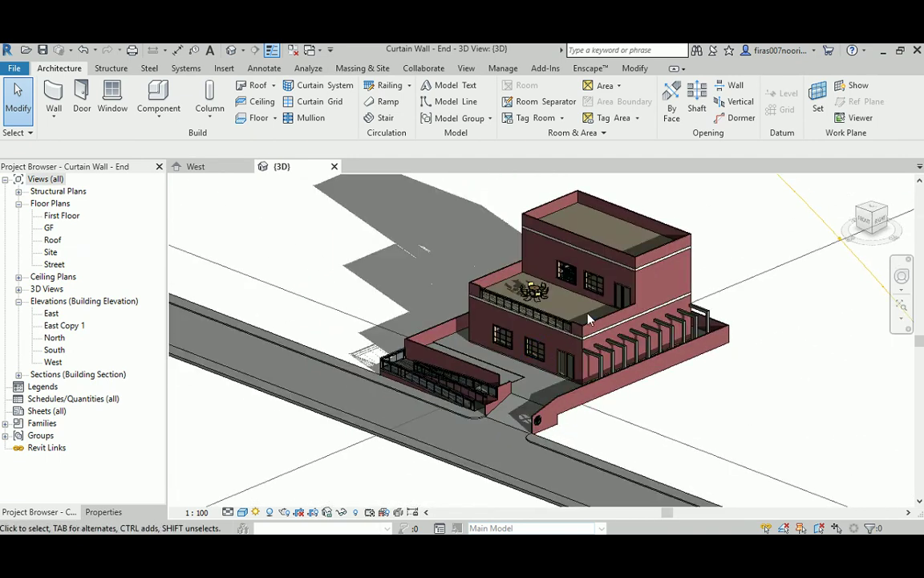
pyautogui.scroll(-5, 589, 317)
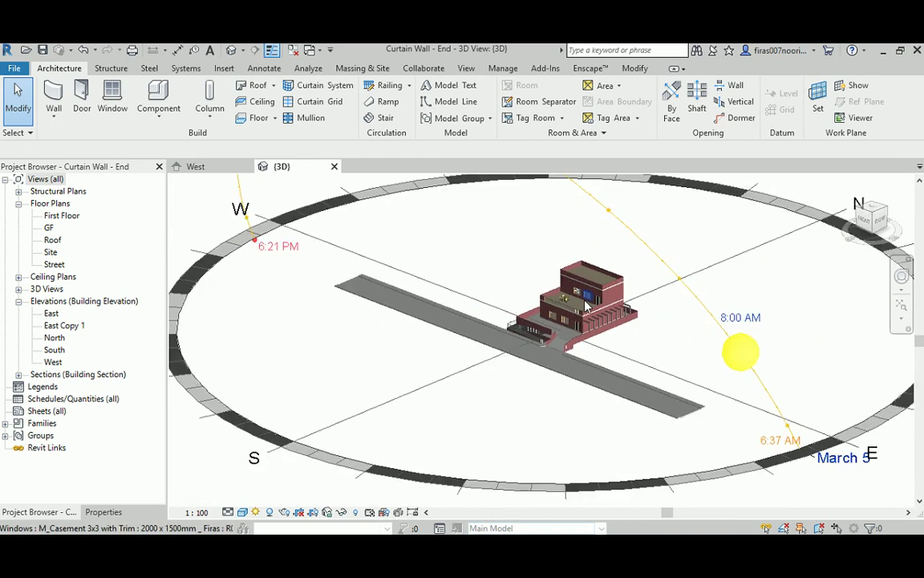
# Step: Drag the sun along its March 5 path to the 3:15 PM afternoon position
pyautogui.moveTo(557, 301); pyautogui.dragTo(588, 386, button='middle')
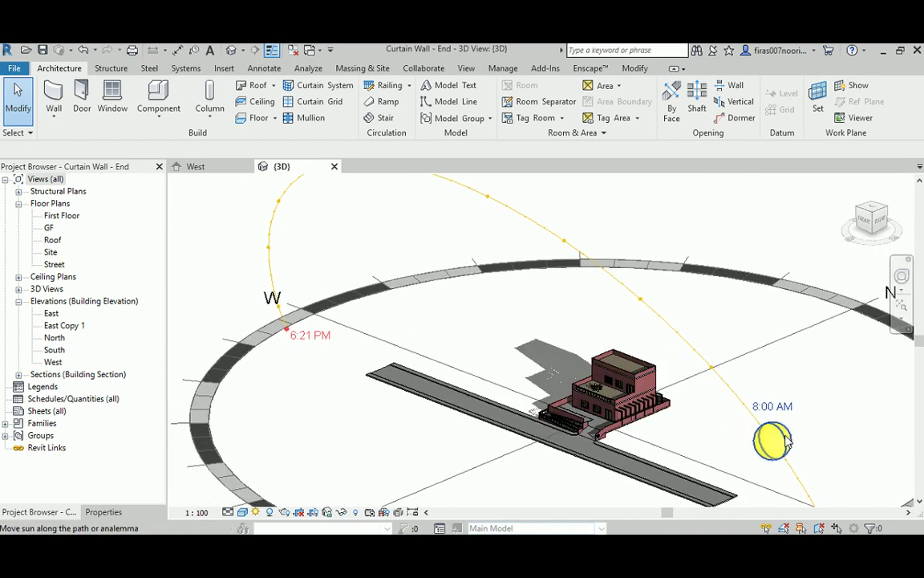
pyautogui.moveTo(785, 437); pyautogui.dragTo(360, 189)
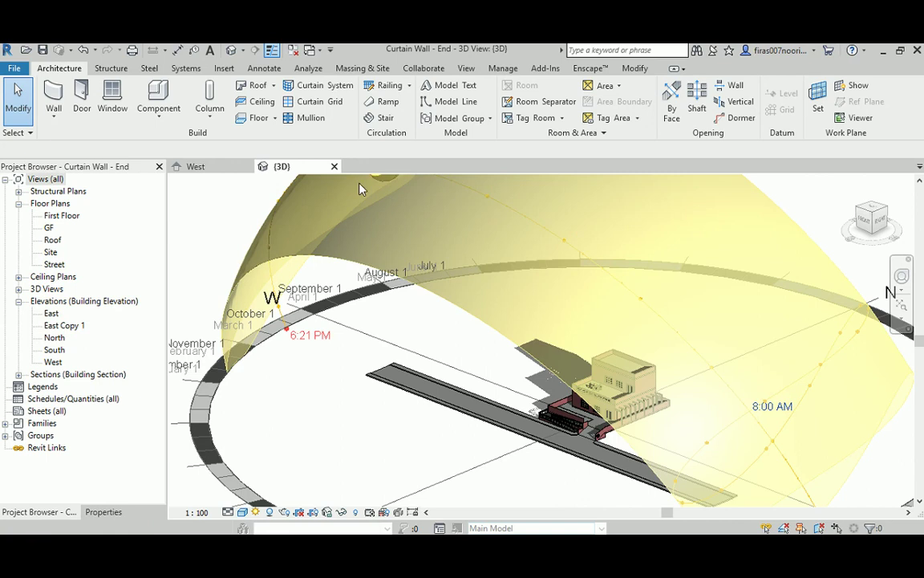
pyautogui.moveTo(303, 191); pyautogui.dragTo(305, 186)
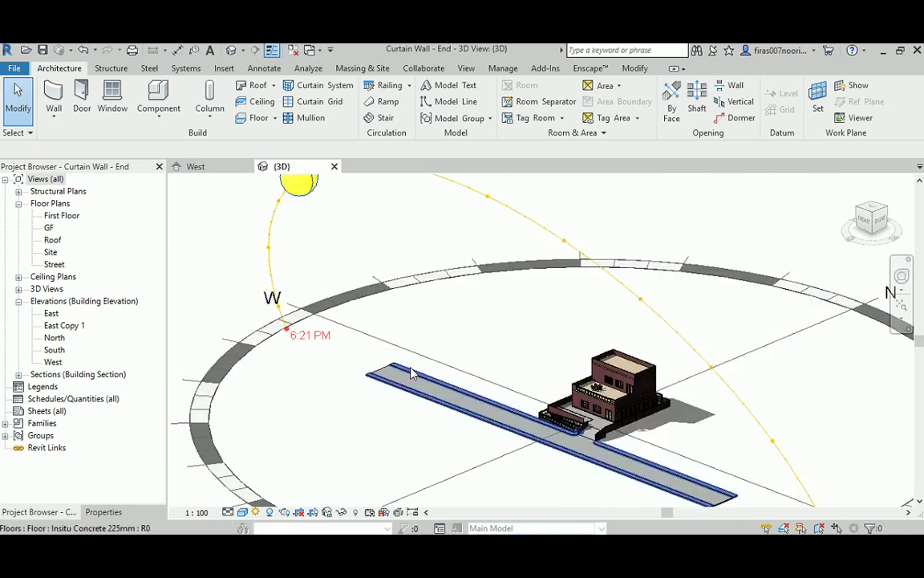
pyautogui.keyDown('shift'); pyautogui.moveTo(490, 401); pyautogui.dragTo(611, 378, button='middle'); pyautogui.keyUp('shift')
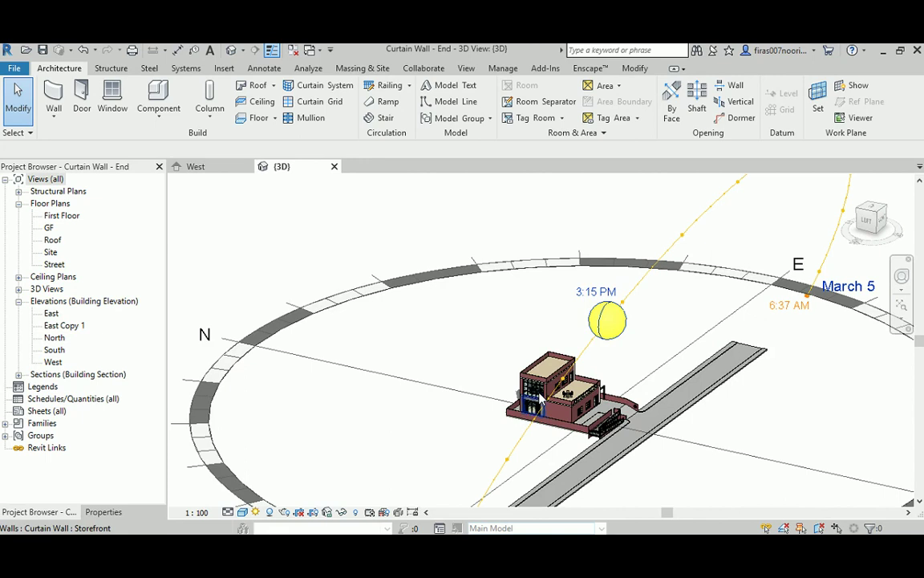
pyautogui.scroll(5, 537, 398)
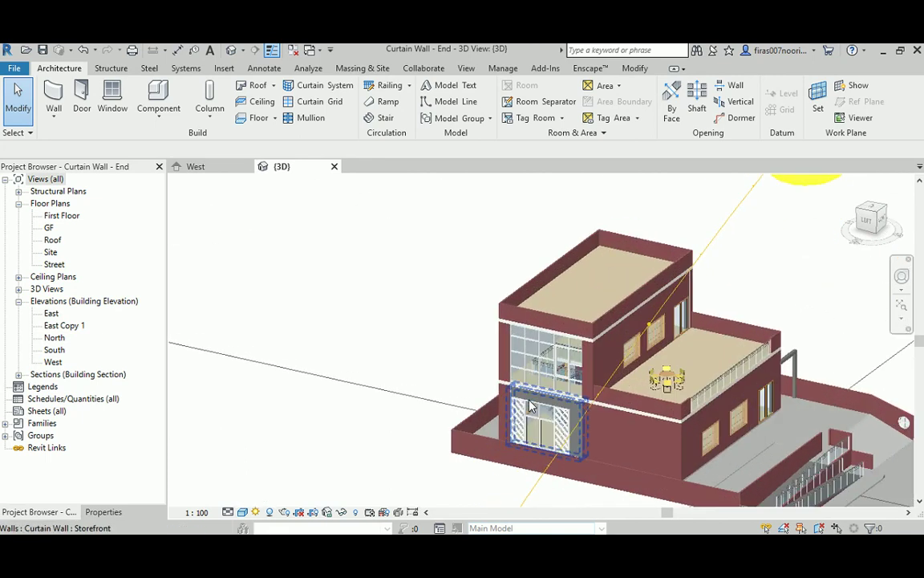
pyautogui.scroll(3, 520, 391)
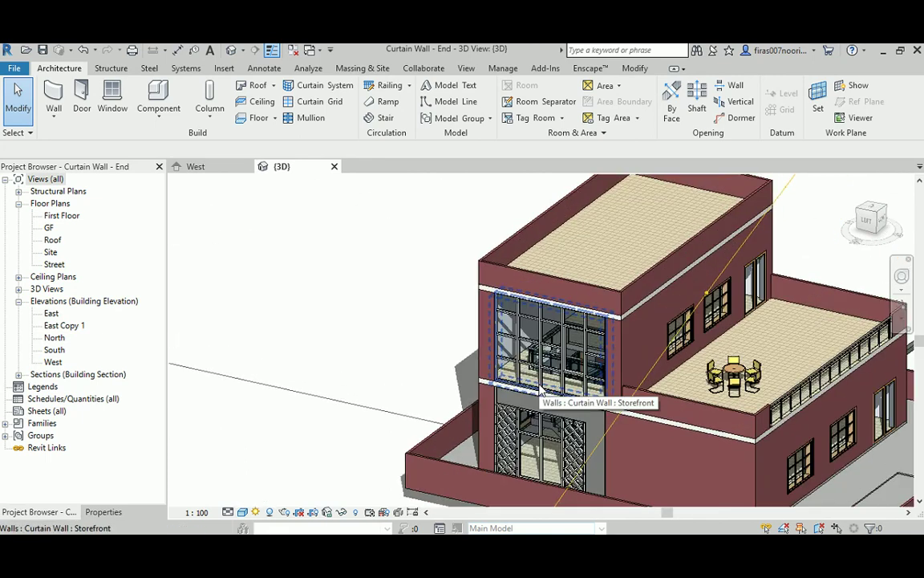
pyautogui.scroll(1, 549, 392)
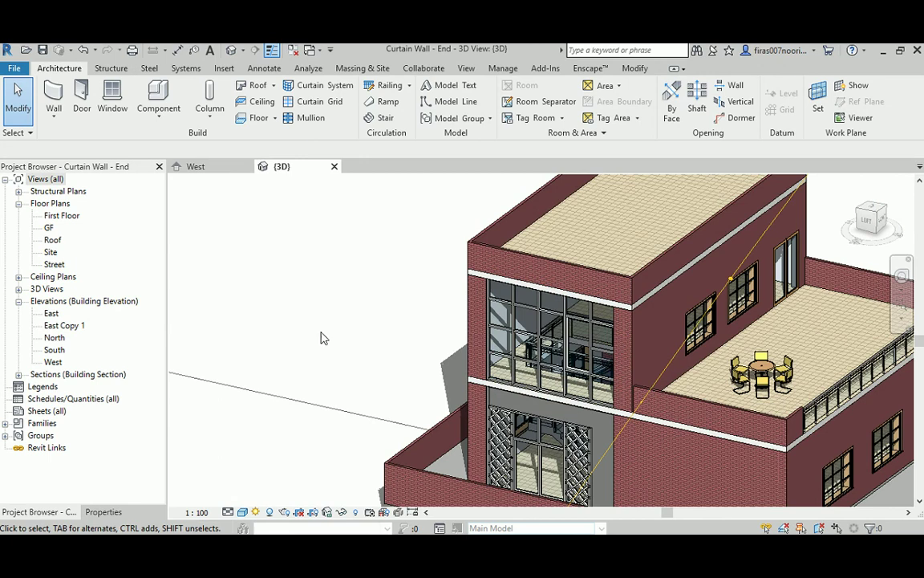
pyautogui.moveTo(384, 354); pyautogui.dragTo(386, 293, button='middle')
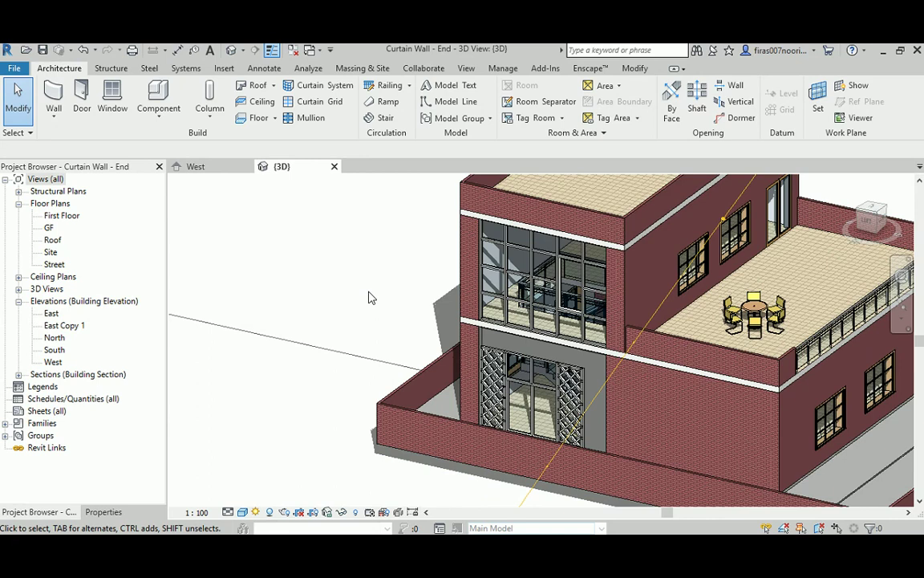
pyautogui.scroll(-10, 370, 296)
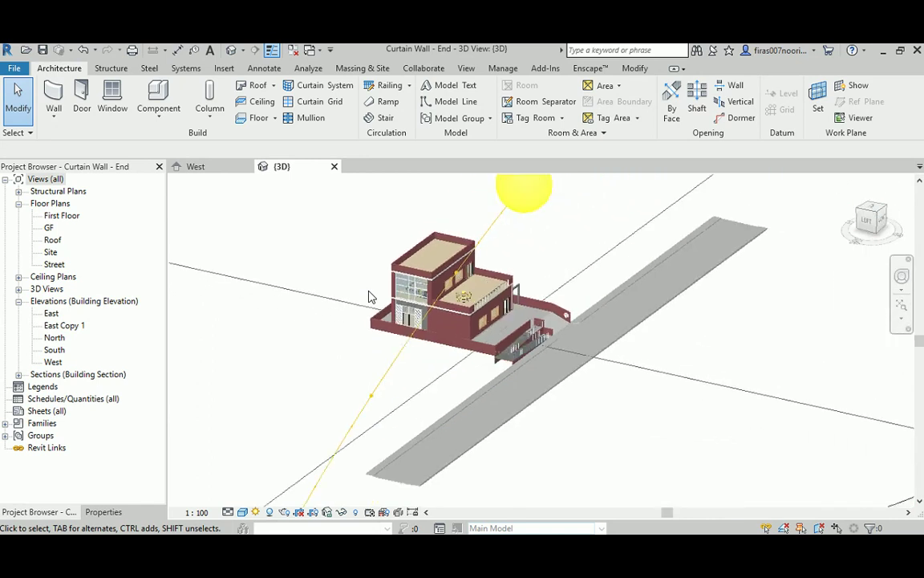
# Step: Open Sun Settings, move the dialog aside, and check the date and time values
pyautogui.click(255, 512)
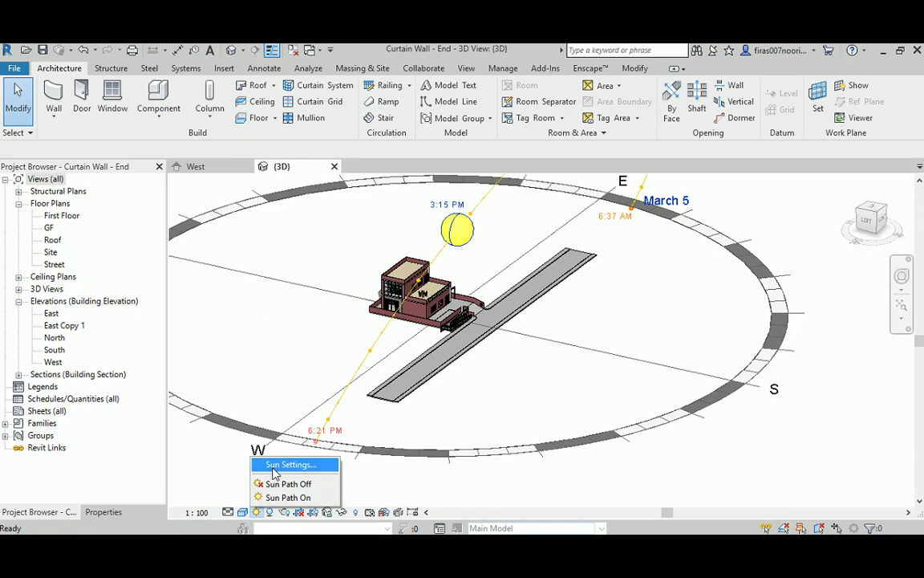
pyautogui.click(277, 463)
pyautogui.moveTo(571, 74); pyautogui.dragTo(139, 84)
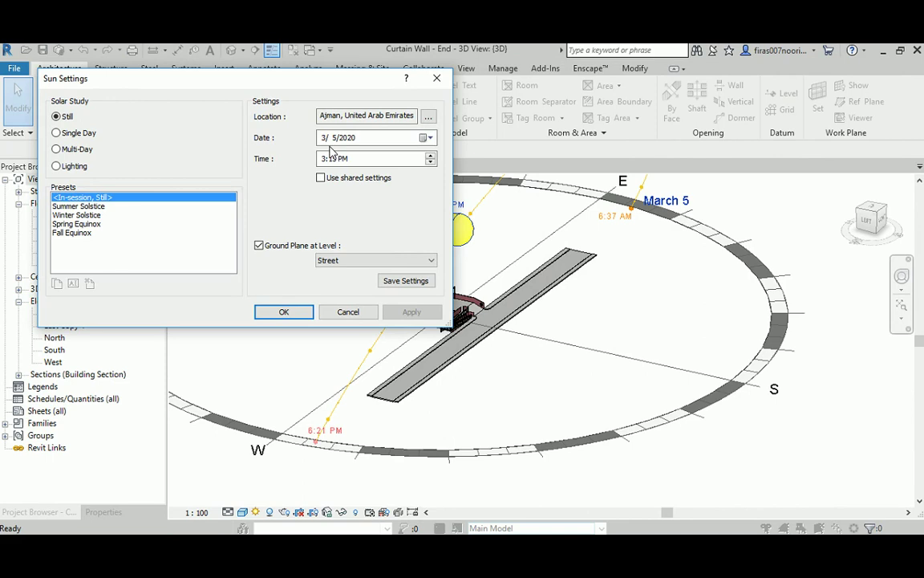
pyautogui.click(325, 140)
pyautogui.click(336, 161)
# Step: Compare the Summer/Winter Solstice and Spring/Fall Equinox presets, then choose Single Day
pyautogui.click(70, 207)
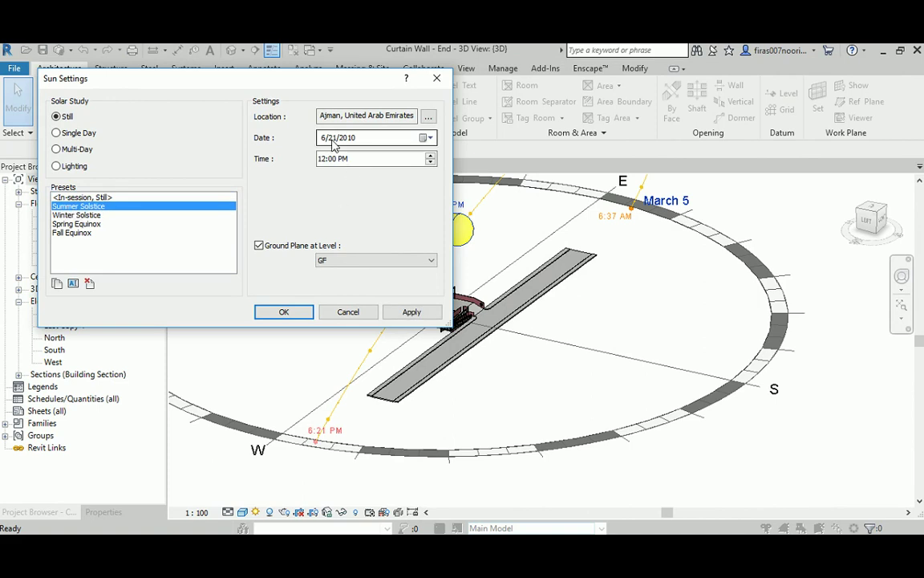
pyautogui.click(71, 215)
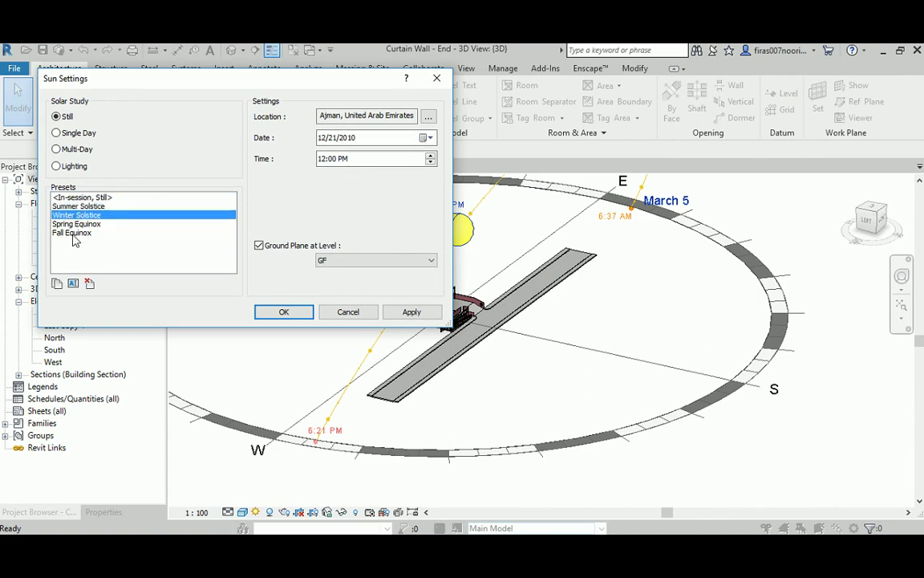
pyautogui.click(66, 225)
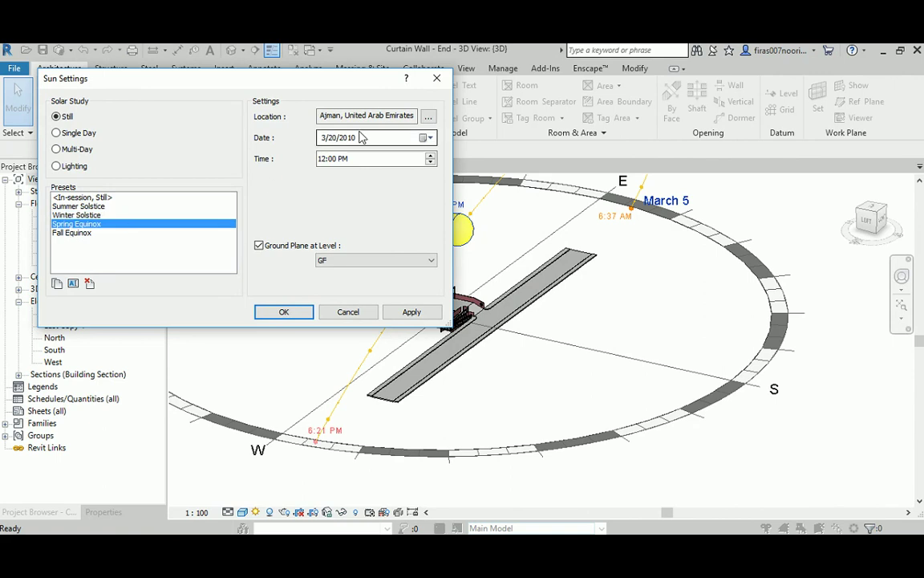
pyautogui.click(63, 233)
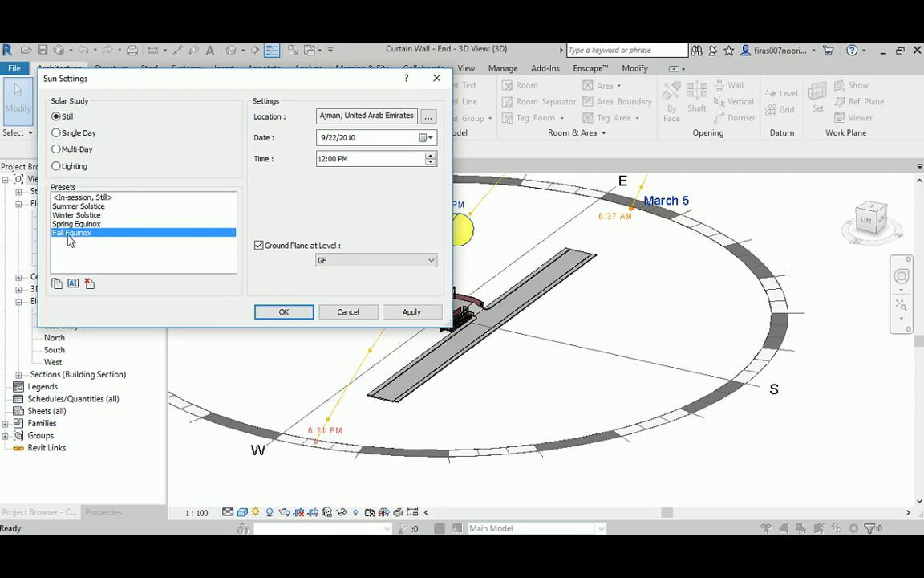
pyautogui.click(63, 134)
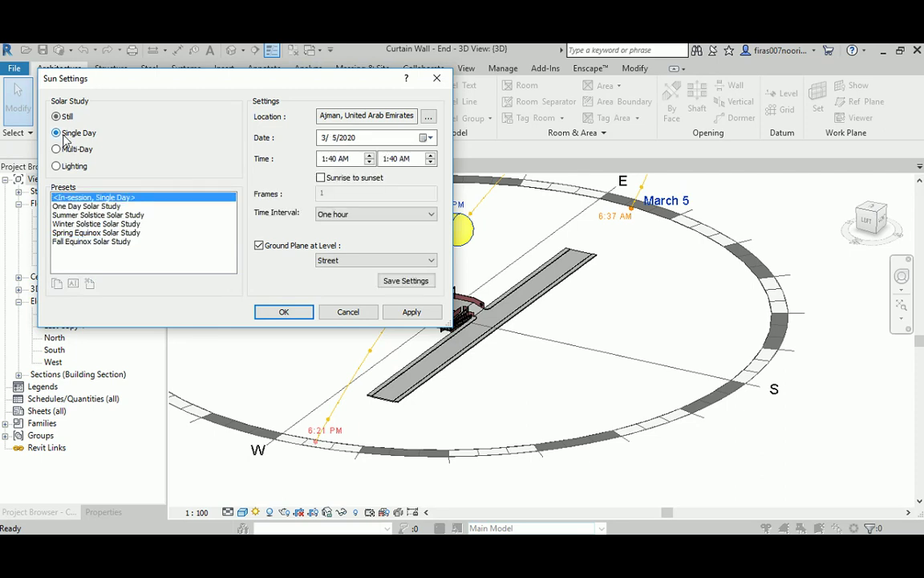
# Step: Load One Day Solar Study, set the date to March 5, 2010, sunrise to sunset, and apply
pyautogui.click(61, 208)
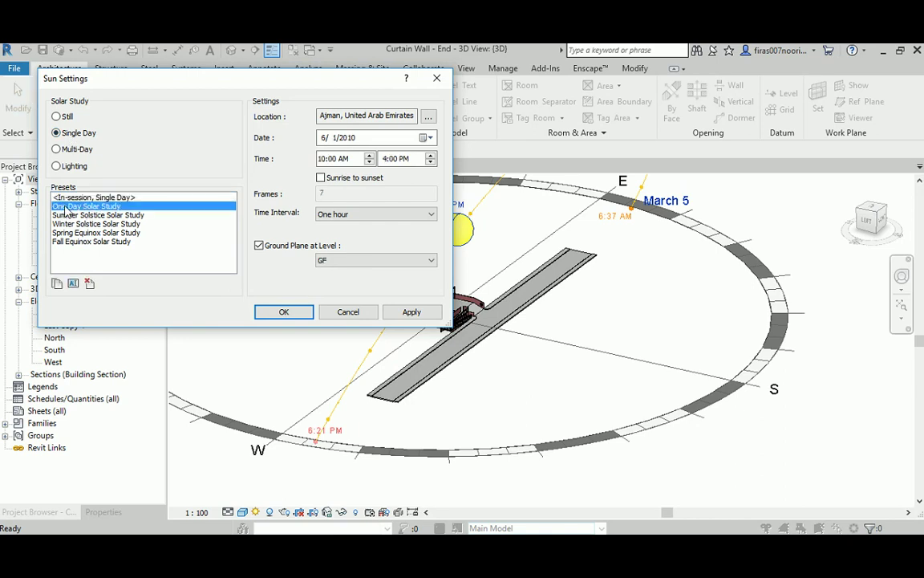
pyautogui.click(335, 140)
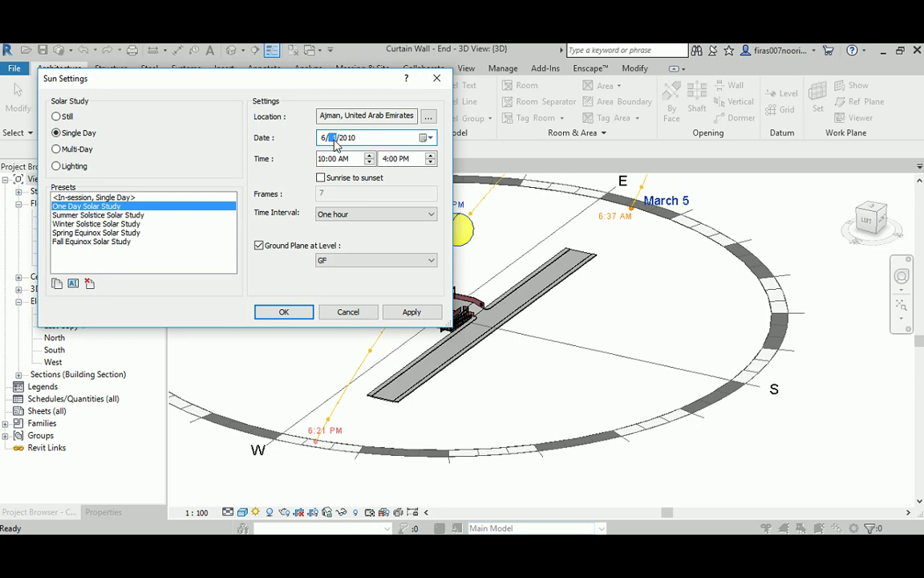
pyautogui.click(425, 137)
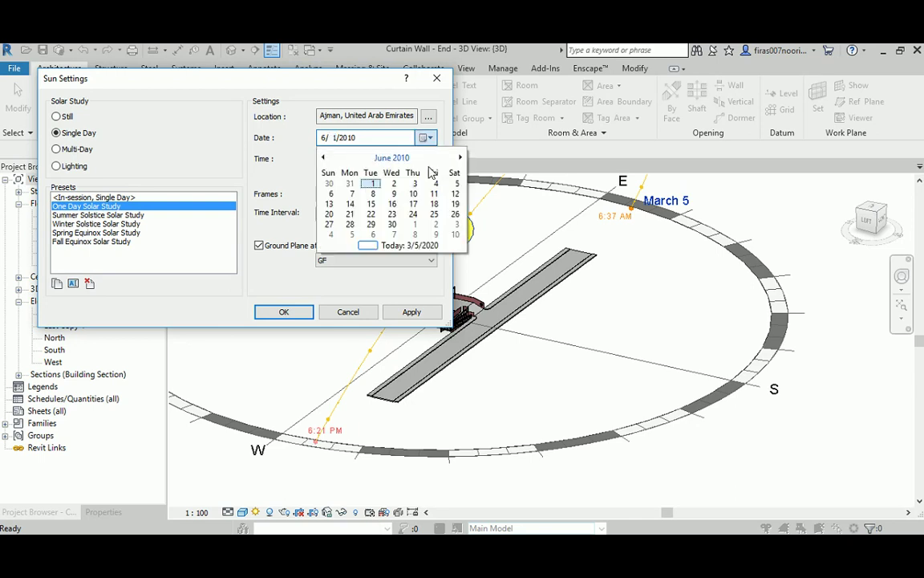
pyautogui.click(324, 158)
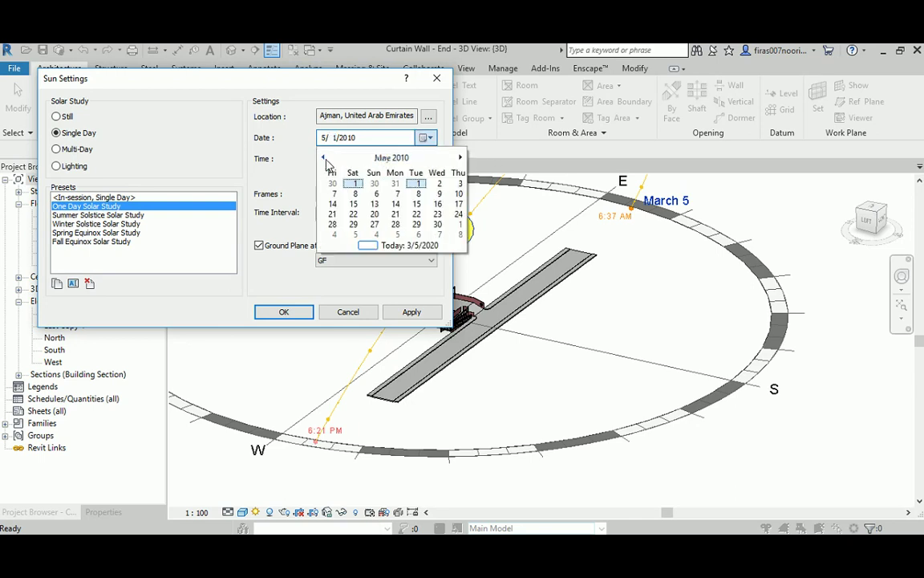
pyautogui.click(324, 158)
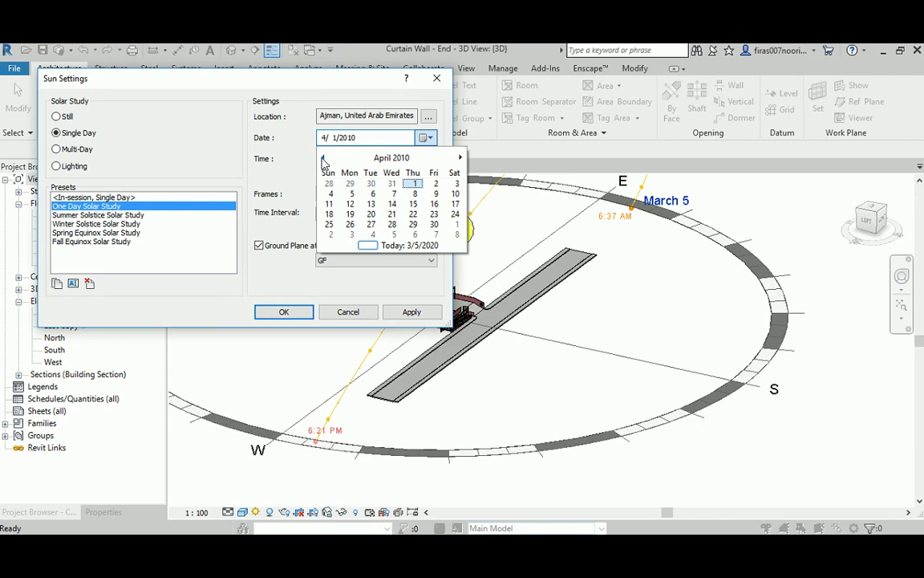
pyautogui.click(324, 158)
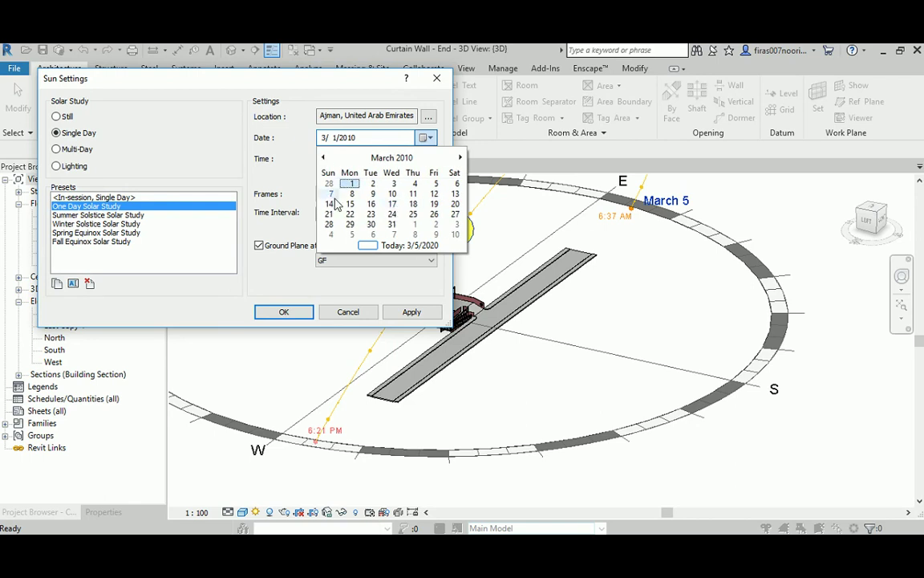
pyautogui.click(436, 183)
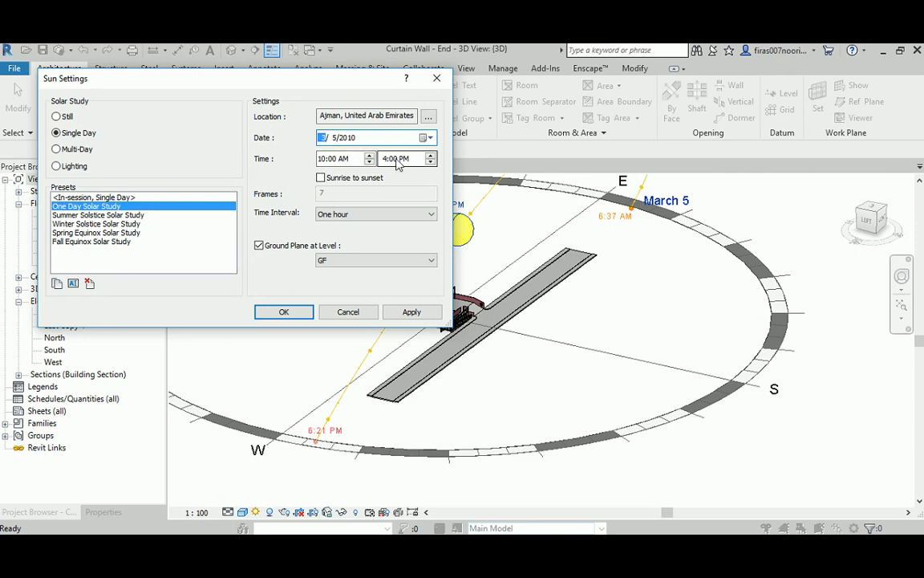
pyautogui.click(321, 179)
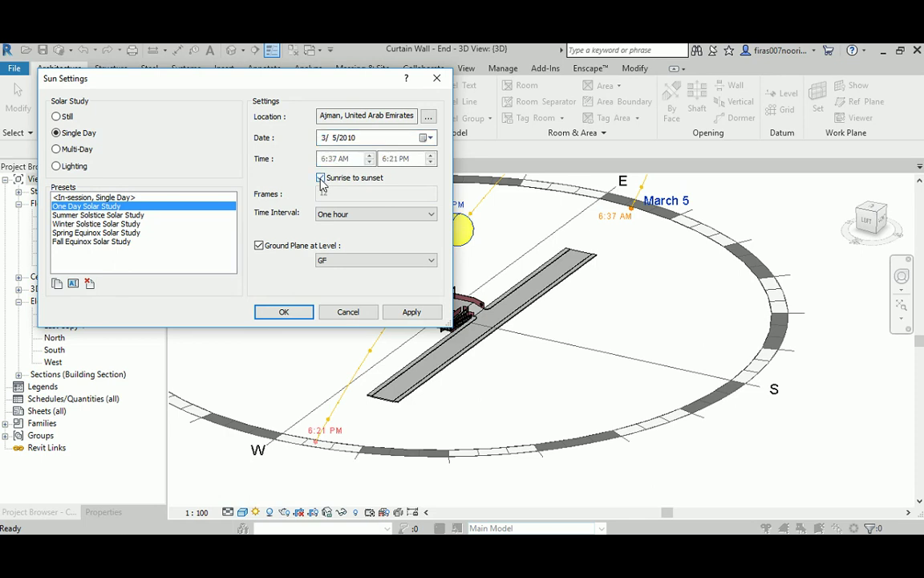
pyautogui.click(410, 312)
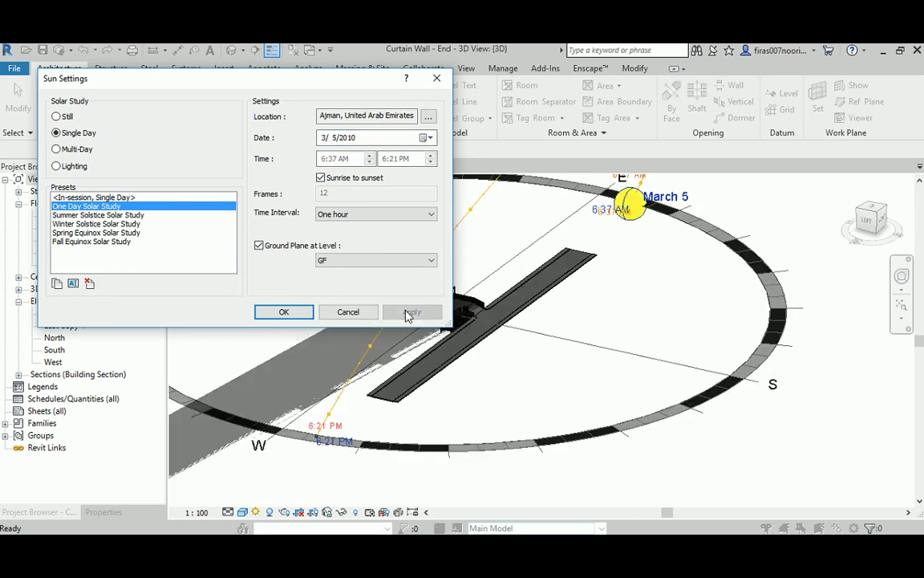
# Step: Close Sun Settings and orbit to frame the full March 5 sun-path arc
pyautogui.click(284, 313)
pyautogui.scroll(-3, 618, 300)
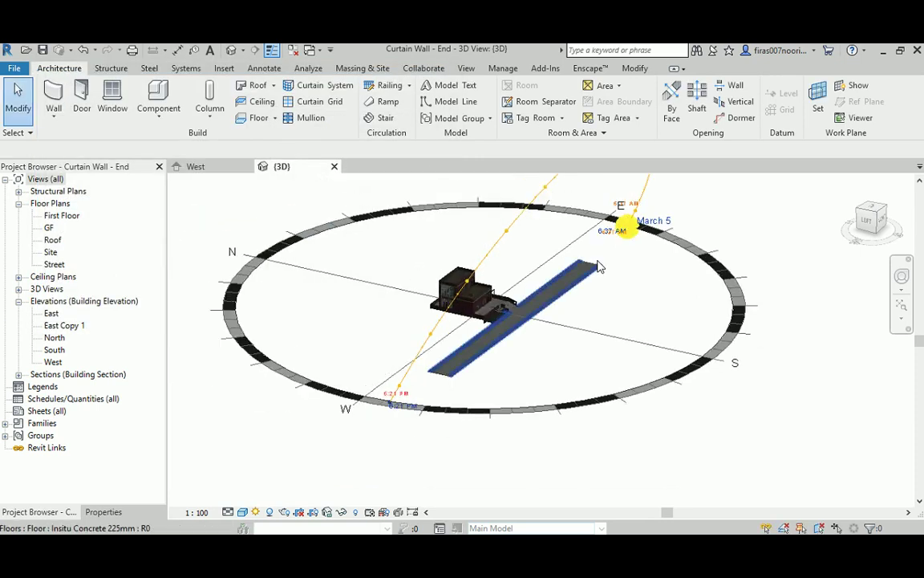
pyautogui.moveTo(610, 299); pyautogui.dragTo(378, 336, button='middle')
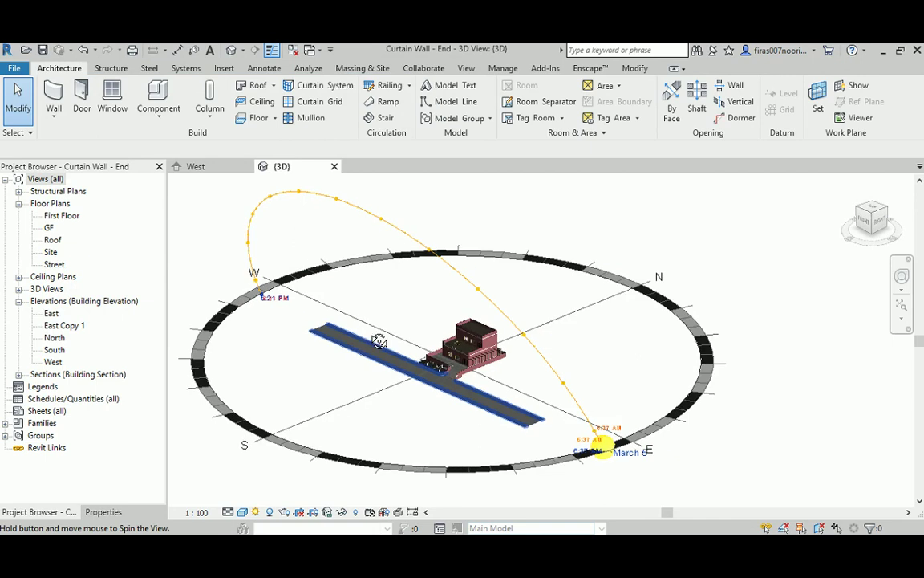
pyautogui.keyDown('shift'); pyautogui.moveTo(602, 449); pyautogui.dragTo(261, 516, button='middle'); pyautogui.keyUp('shift')
pyautogui.click(257, 512)
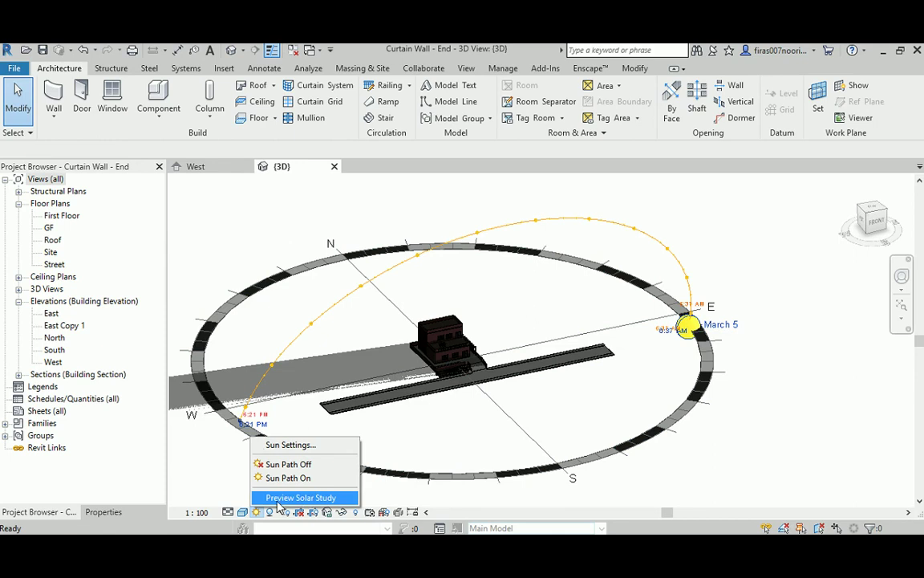
# Step: Play the solar study preview, stop at frame 5 (10:37 AM), and orbit close to the building
pyautogui.click(302, 500)
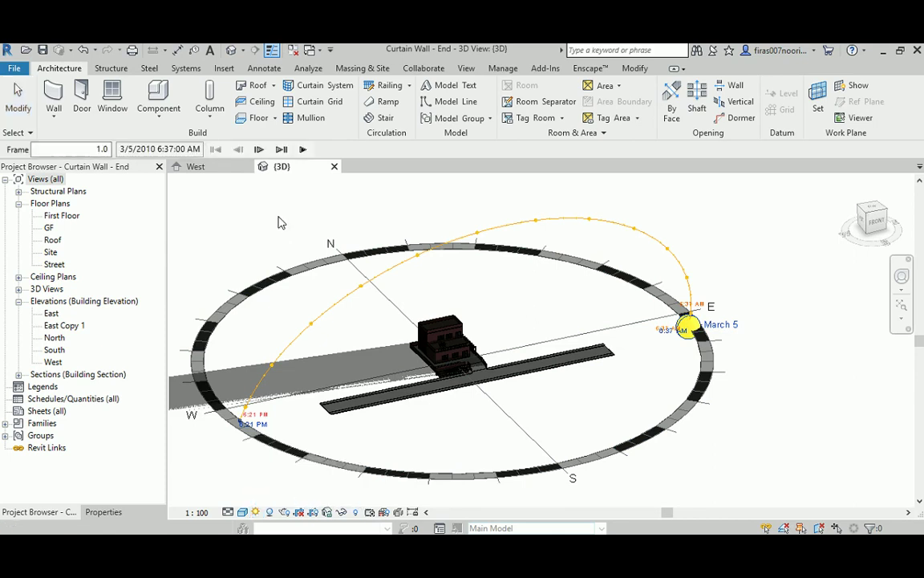
pyautogui.click(302, 151)
pyautogui.click(302, 150)
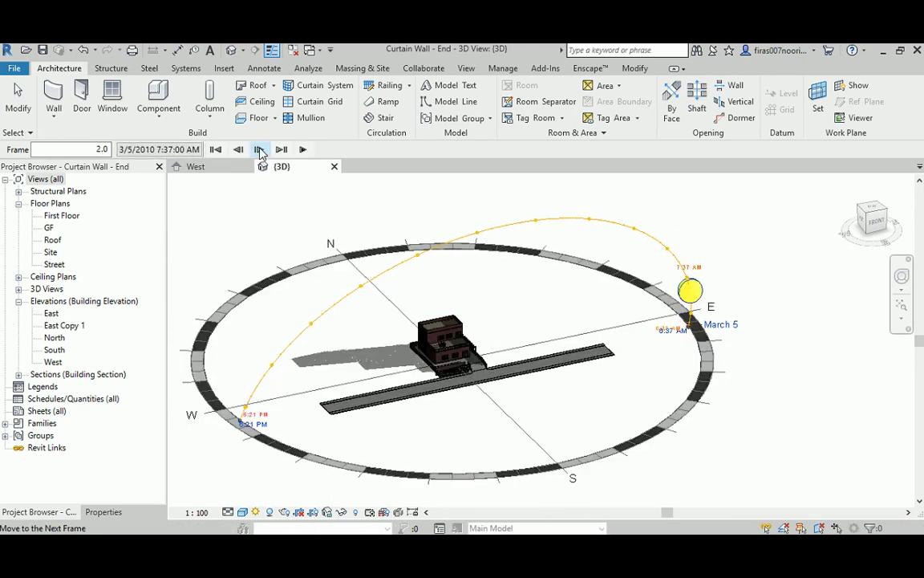
pyautogui.click(259, 152)
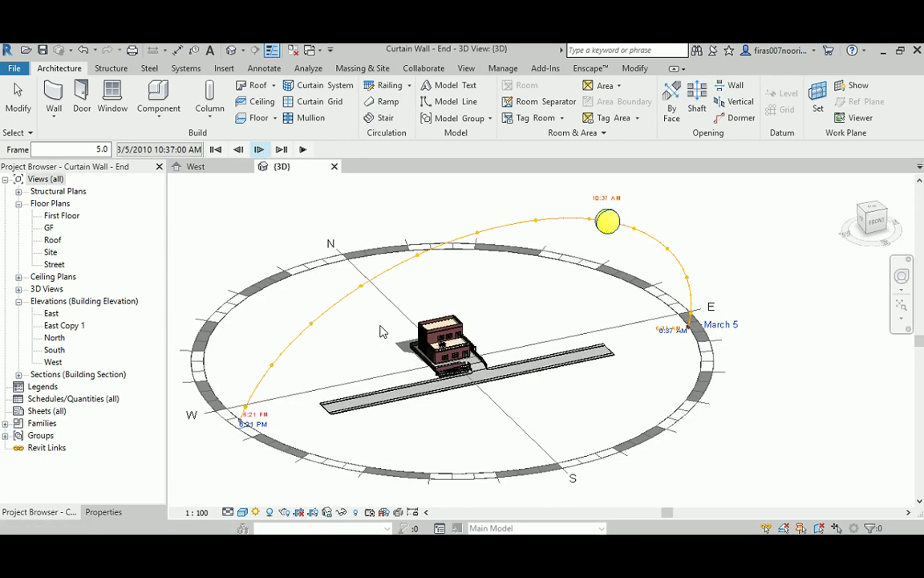
pyautogui.scroll(8, 379, 330)
pyautogui.keyDown('shift'); pyautogui.moveTo(456, 331); pyautogui.dragTo(506, 297, button='middle'); pyautogui.keyUp('shift')
pyautogui.keyDown('shift'); pyautogui.moveTo(584, 342); pyautogui.dragTo(472, 374, button='middle'); pyautogui.keyUp('shift')
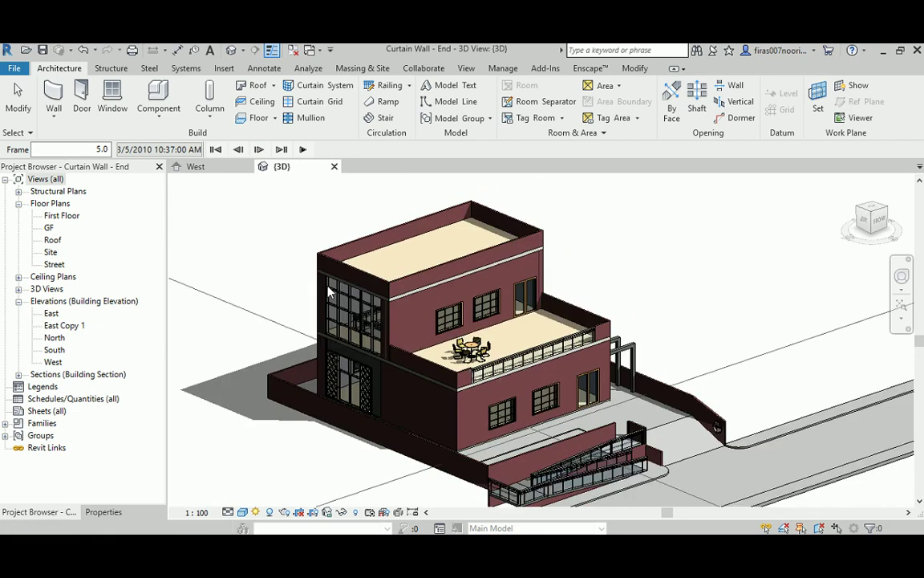
# Step: Step the solar study hour by hour from 11:37 AM to 4:37 PM
pyautogui.keyDown('shift'); pyautogui.moveTo(354, 366); pyautogui.dragTo(321, 292, button='middle'); pyautogui.keyUp('shift')
pyautogui.scroll(4, 446, 329)
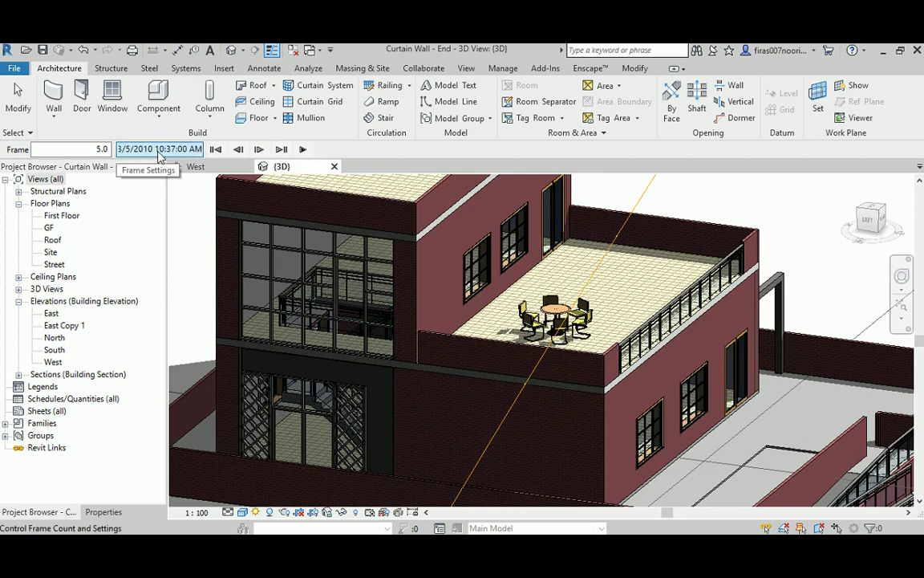
pyautogui.click(259, 149)
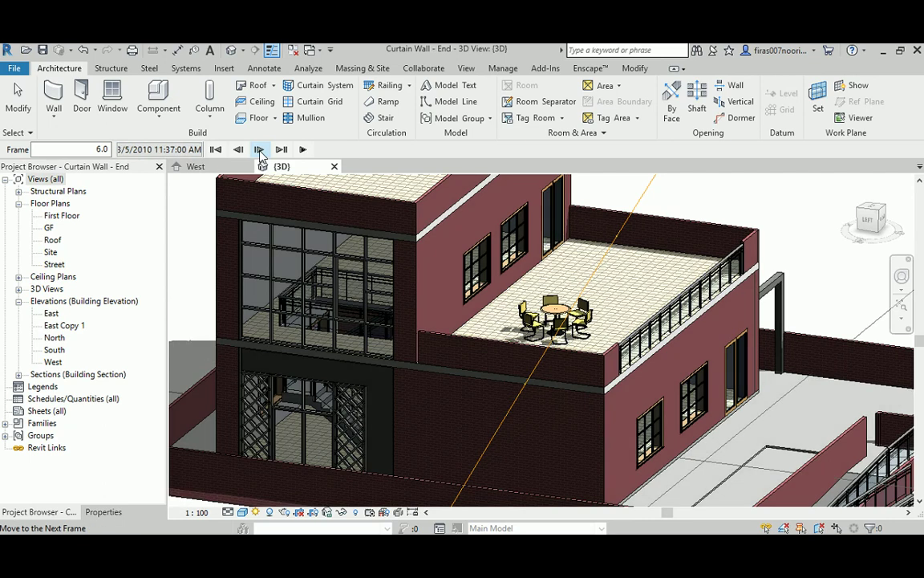
pyautogui.click(258, 150)
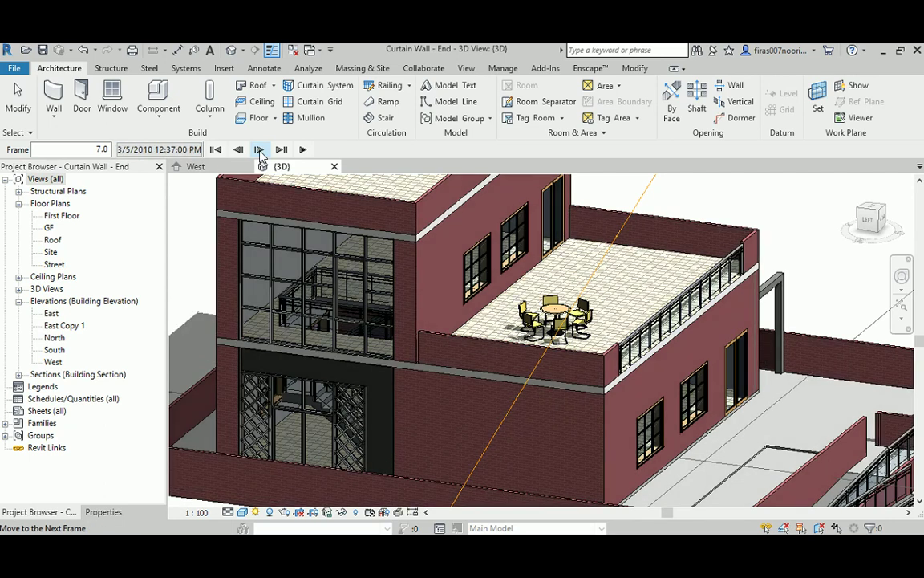
pyautogui.click(258, 149)
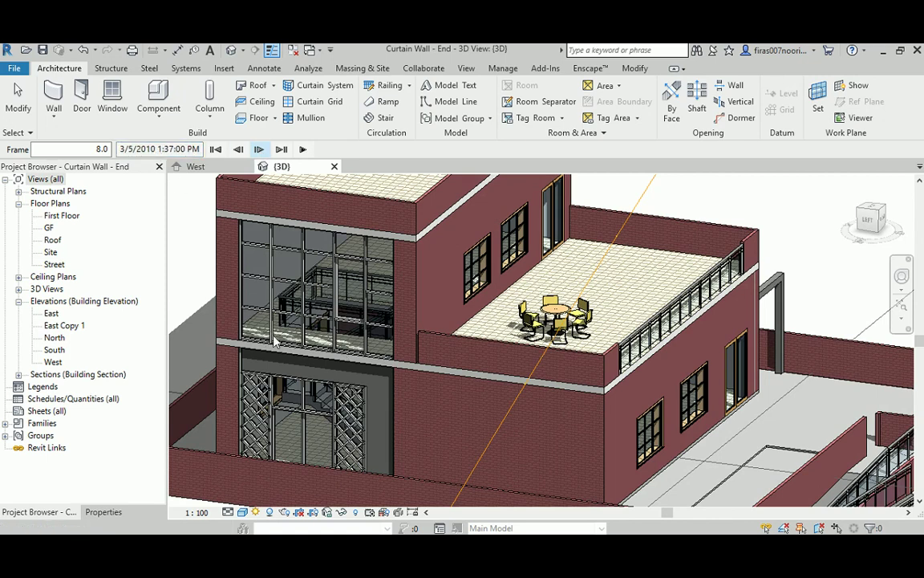
pyautogui.click(258, 150)
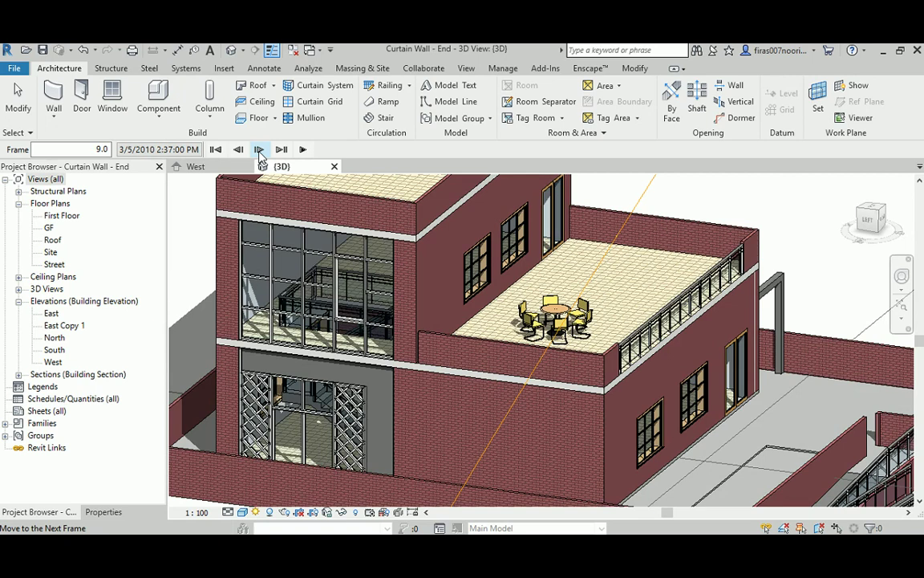
pyautogui.click(259, 149)
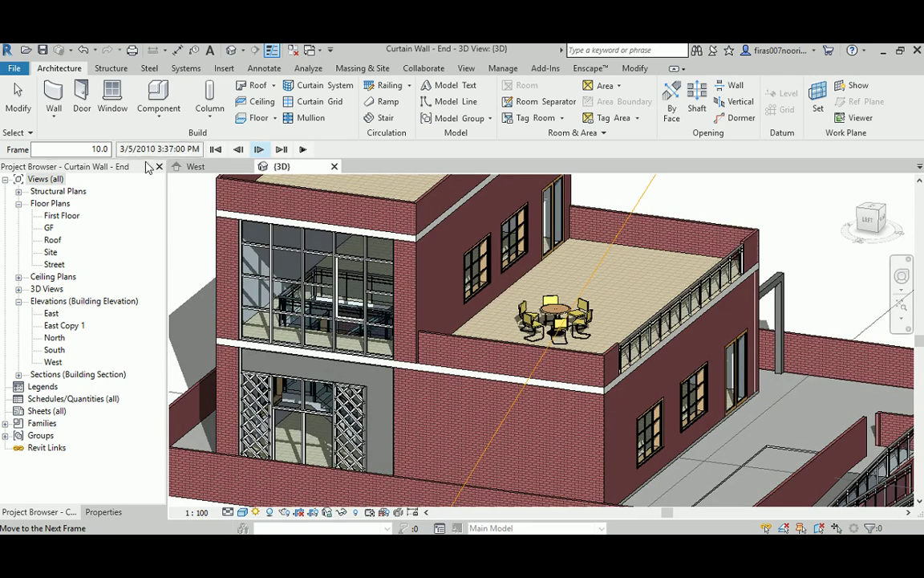
pyautogui.click(260, 151)
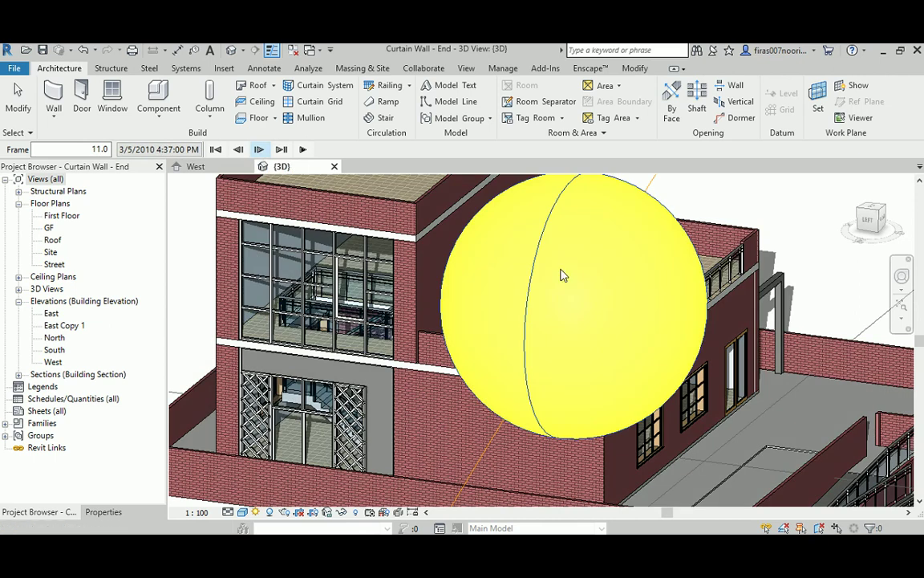
# Step: Advance to the final 5:37 PM frame, orbiting the building and zooming out
pyautogui.keyDown('shift'); pyautogui.moveTo(345, 305); pyautogui.dragTo(380, 282, button='middle'); pyautogui.keyUp('shift')
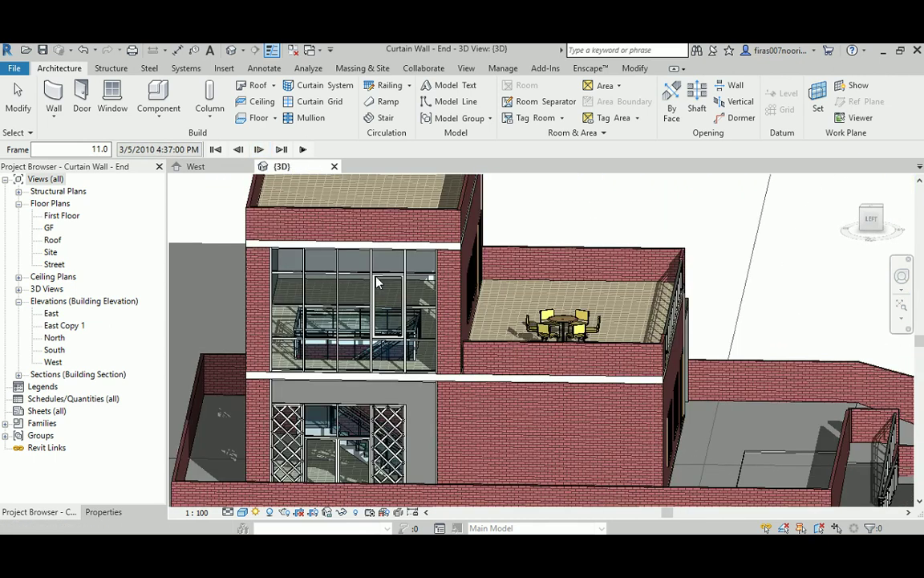
pyautogui.keyDown('shift'); pyautogui.moveTo(315, 286); pyautogui.dragTo(350, 353, button='middle'); pyautogui.keyUp('shift')
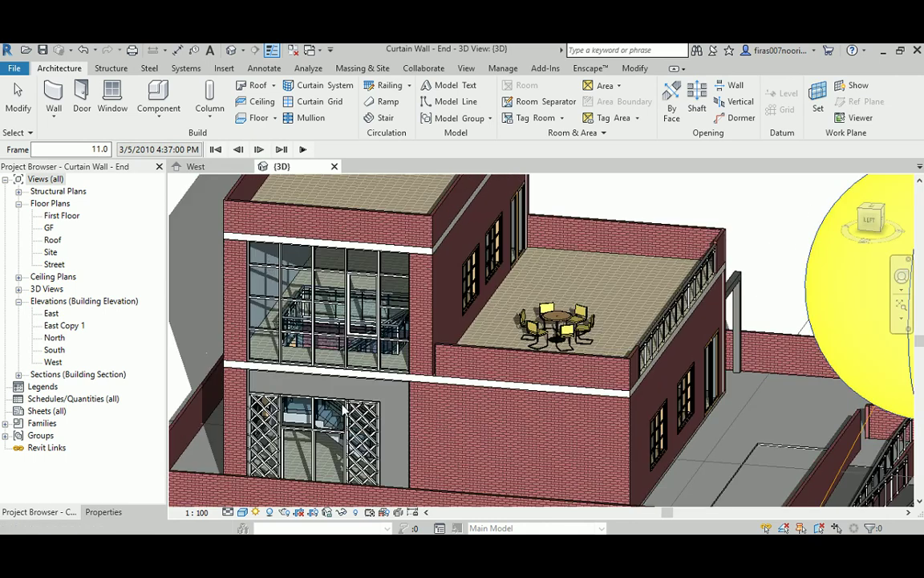
pyautogui.moveTo(345, 410); pyautogui.dragTo(361, 425, button='middle')
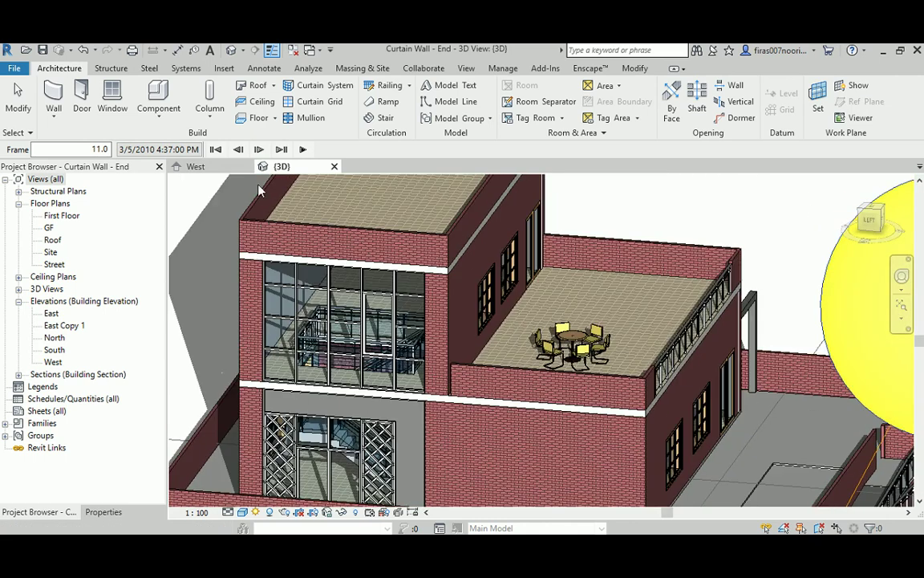
pyautogui.click(258, 149)
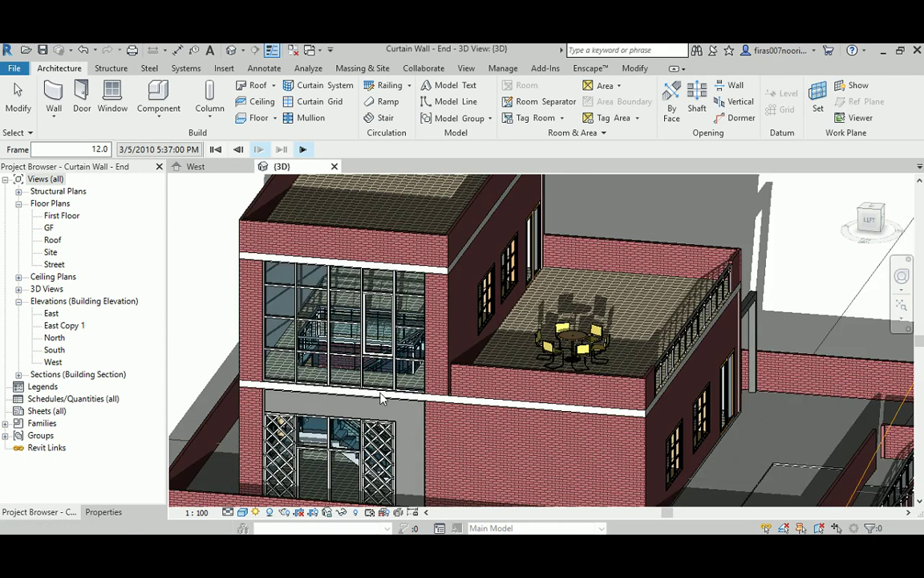
pyautogui.keyDown('shift'); pyautogui.moveTo(382, 399); pyautogui.dragTo(345, 325, button='middle'); pyautogui.keyUp('shift')
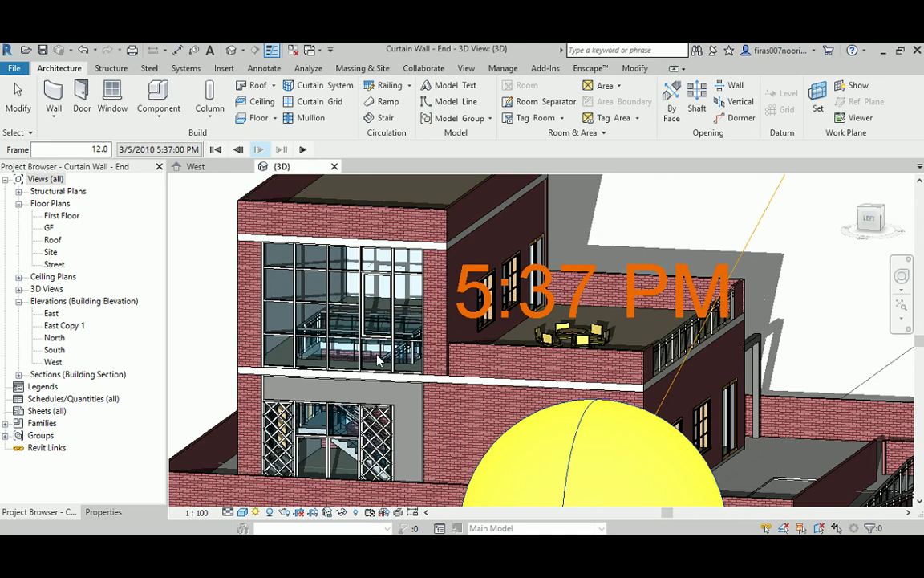
pyautogui.keyDown('shift'); pyautogui.moveTo(360, 292); pyautogui.dragTo(325, 321, button='middle'); pyautogui.keyUp('shift')
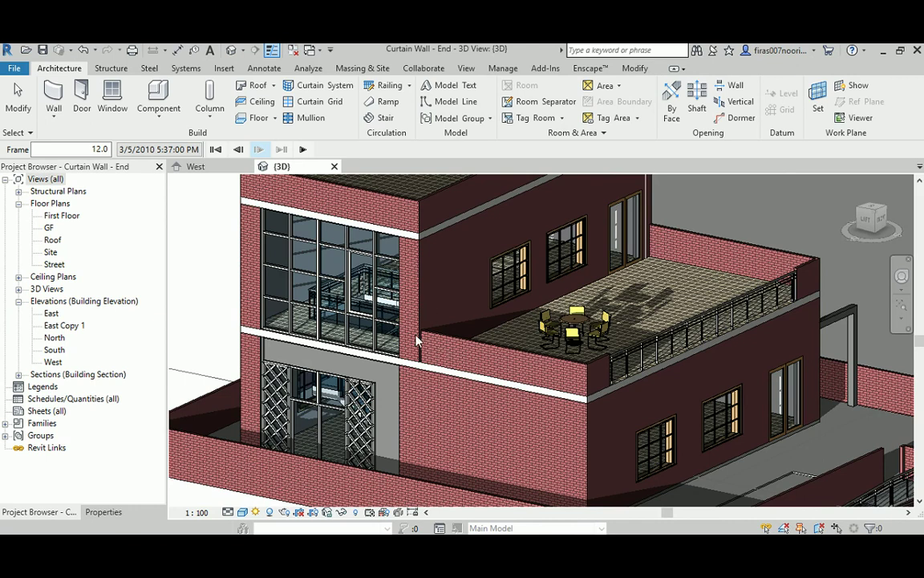
pyautogui.scroll(-6, 417, 341)
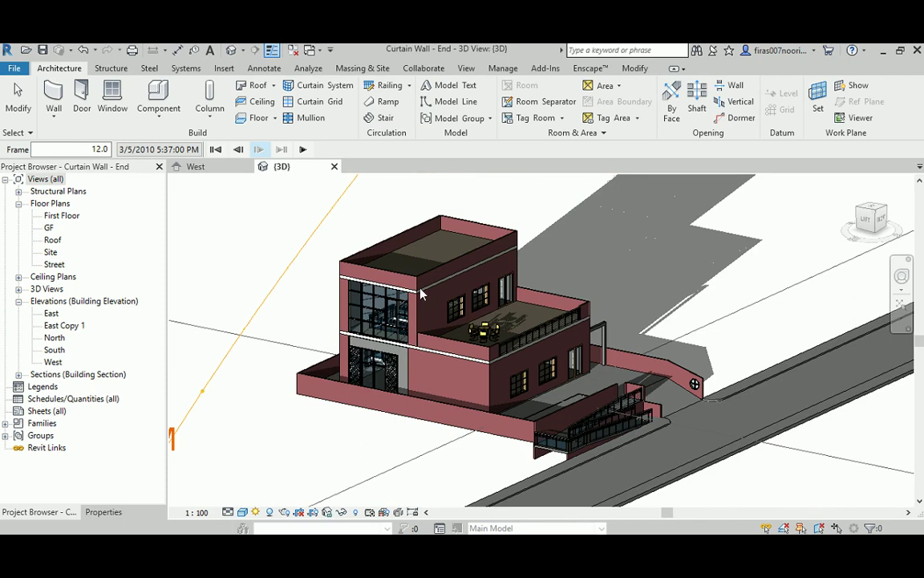
# Step: Apply the Summer Solstice preset (June 21, sunrise to sunset) and frame the whole sun path
pyautogui.scroll(-3, 421, 294)
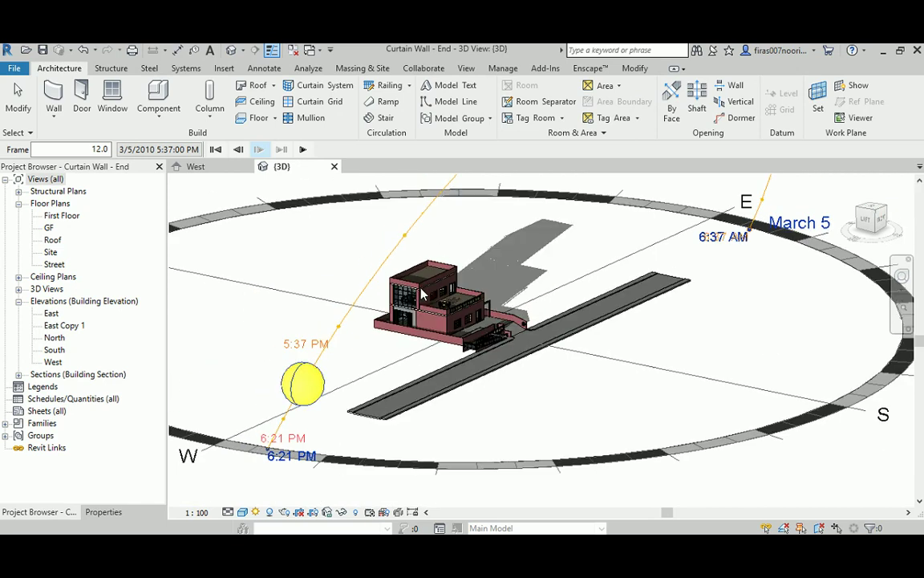
pyautogui.click(256, 512)
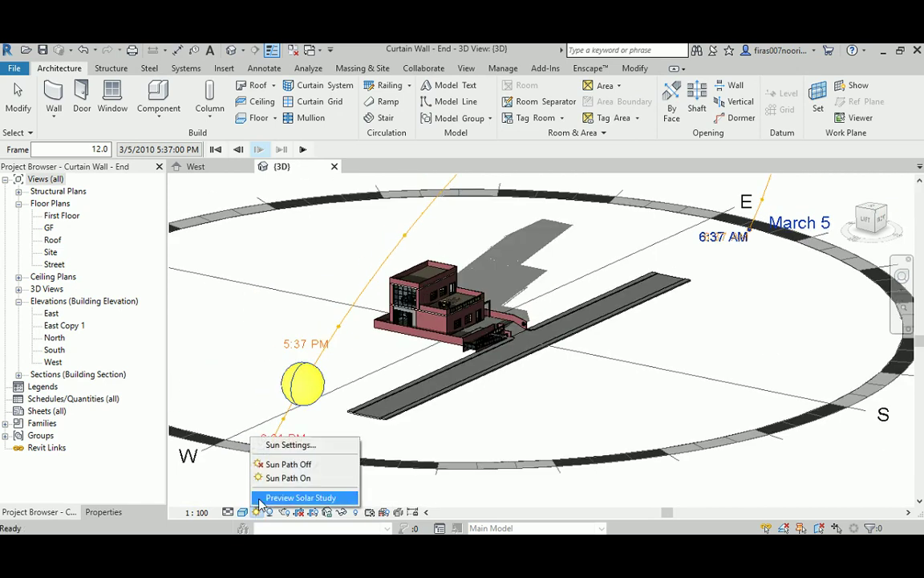
pyautogui.click(281, 449)
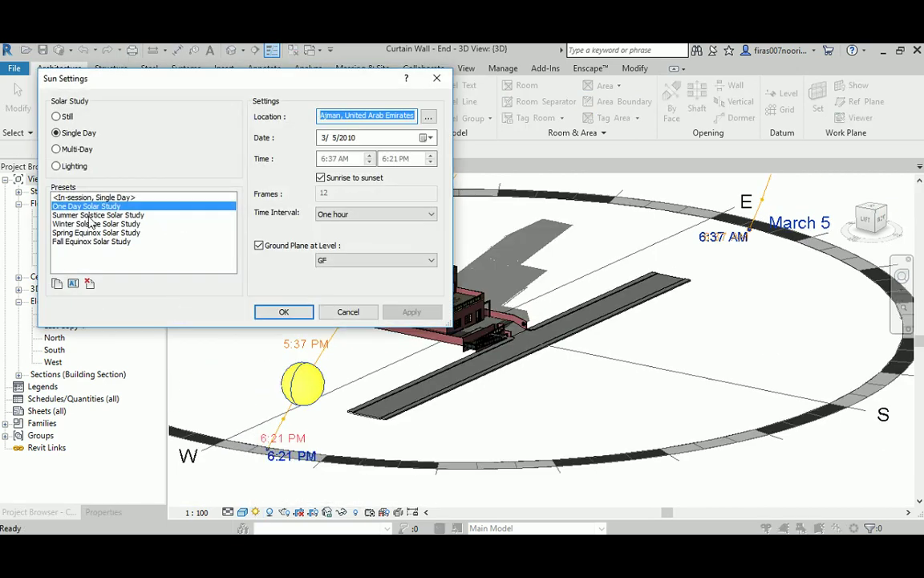
pyautogui.click(72, 215)
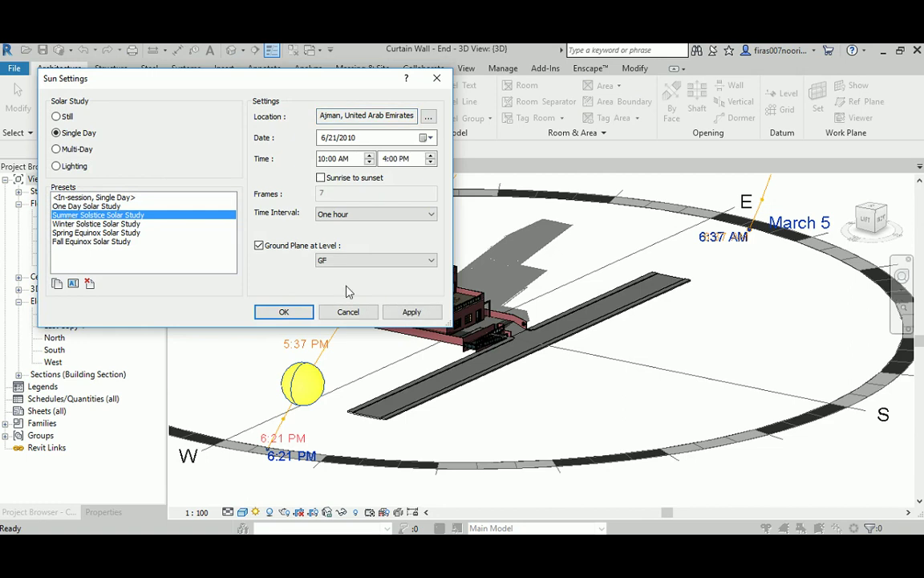
pyautogui.click(321, 178)
pyautogui.click(408, 314)
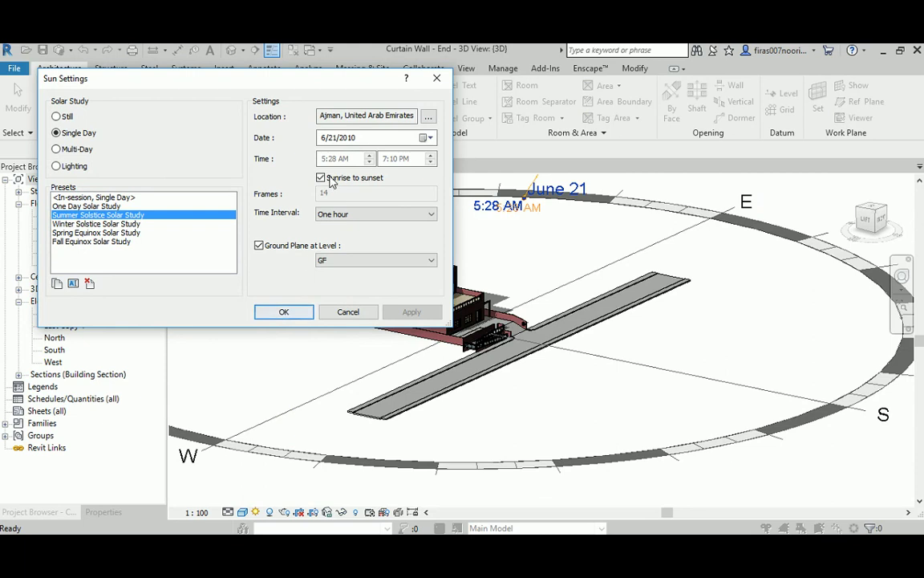
pyautogui.click(284, 312)
pyautogui.scroll(-2, 441, 337)
pyautogui.moveTo(441, 333); pyautogui.dragTo(448, 374, button='middle')
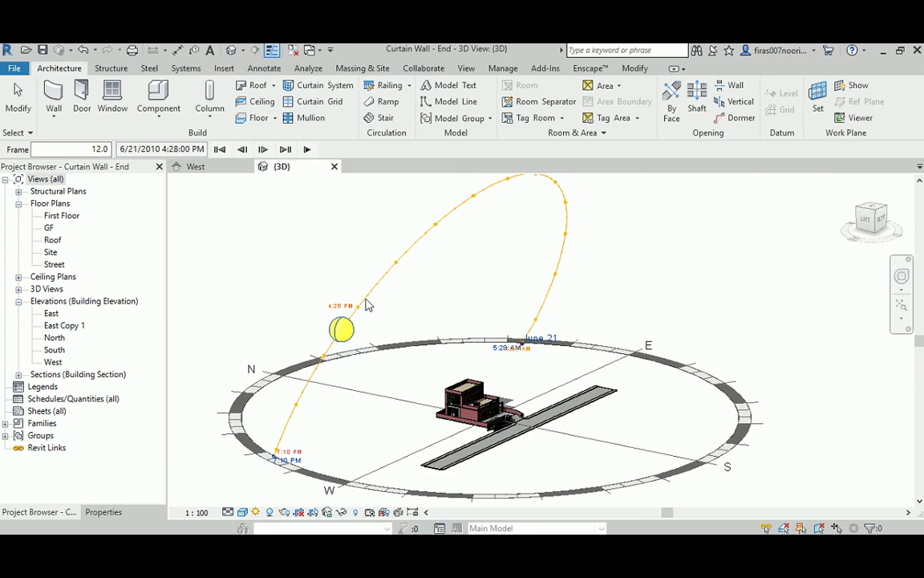
pyautogui.scroll(2, 439, 411)
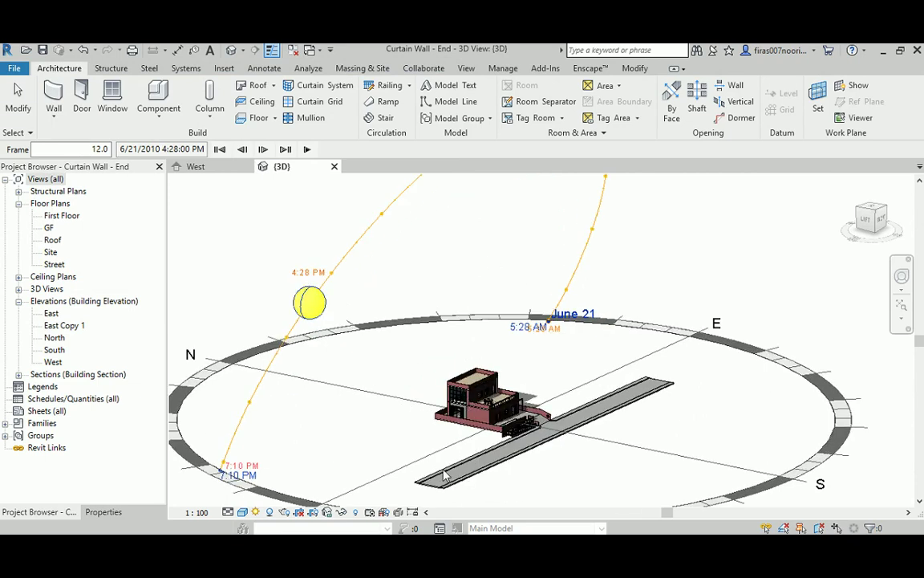
# Step: Switch to a Multi-Day study with the Summer Solar Study preset, June 21–September 21, 10 AM–4 PM
pyautogui.click(256, 512)
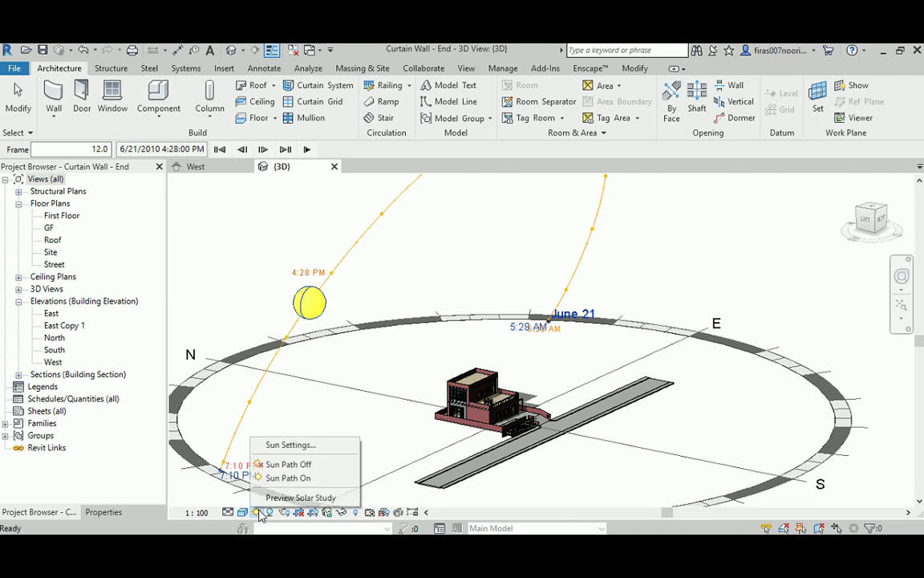
pyautogui.click(264, 444)
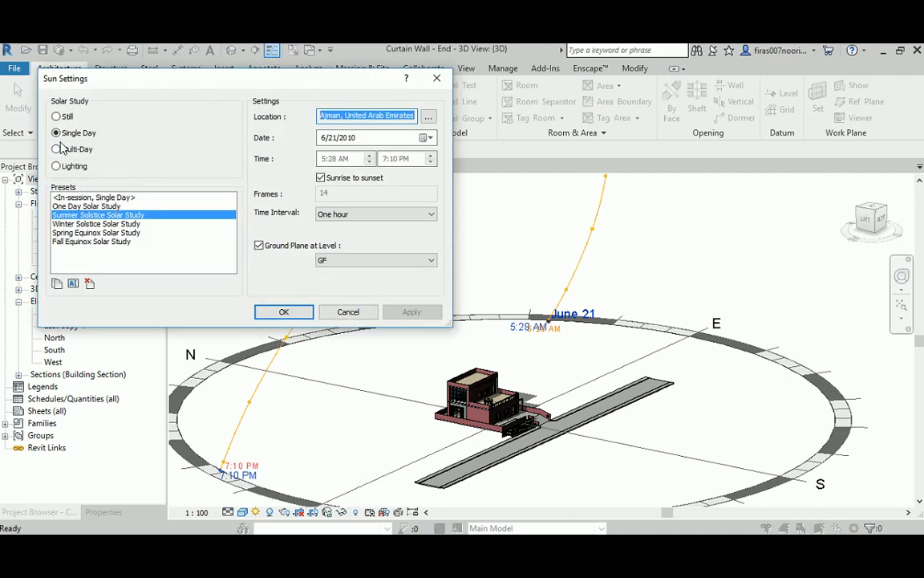
pyautogui.click(67, 152)
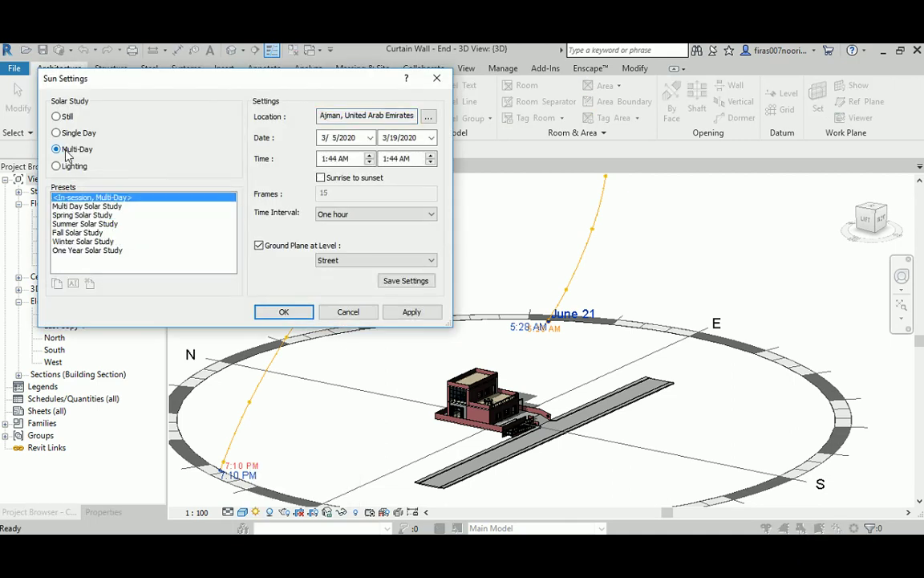
pyautogui.click(64, 225)
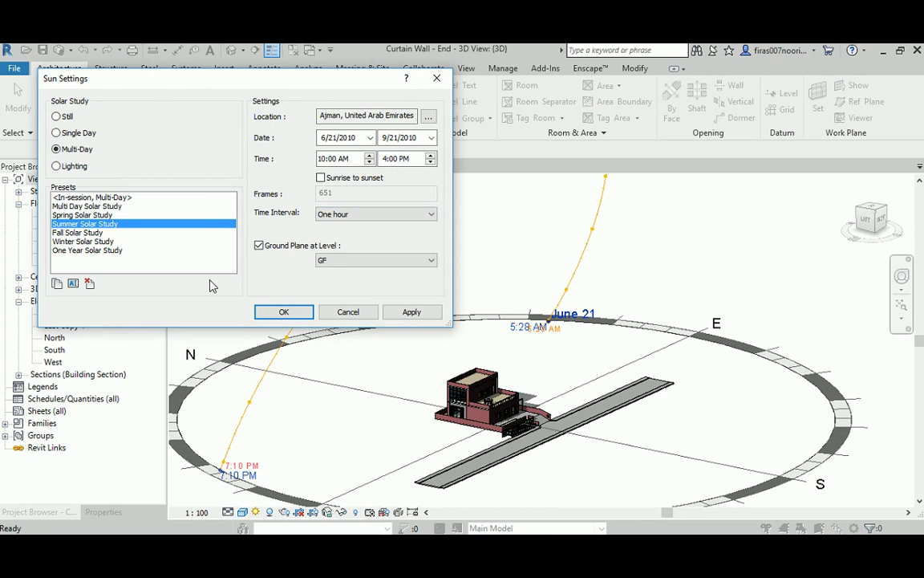
pyautogui.click(406, 312)
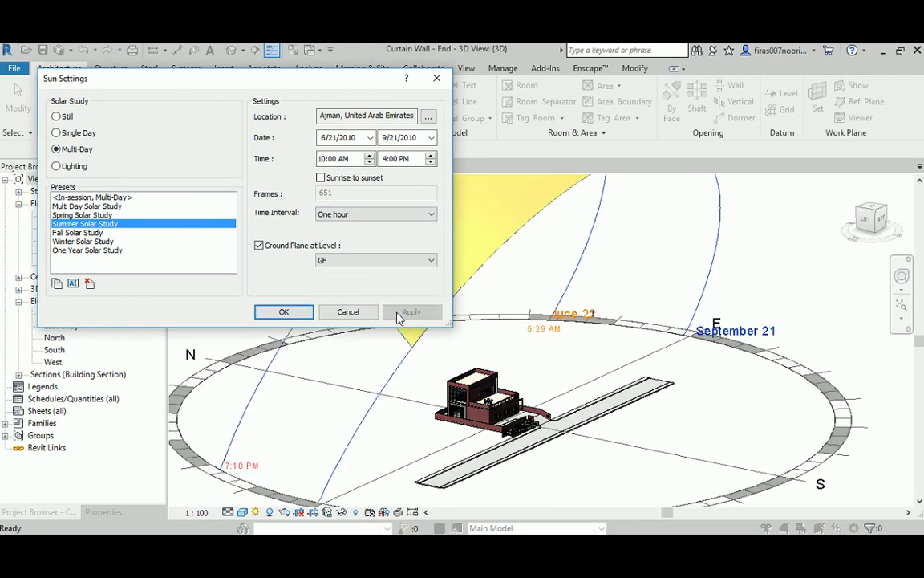
pyautogui.click(286, 312)
pyautogui.scroll(-3, 450, 343)
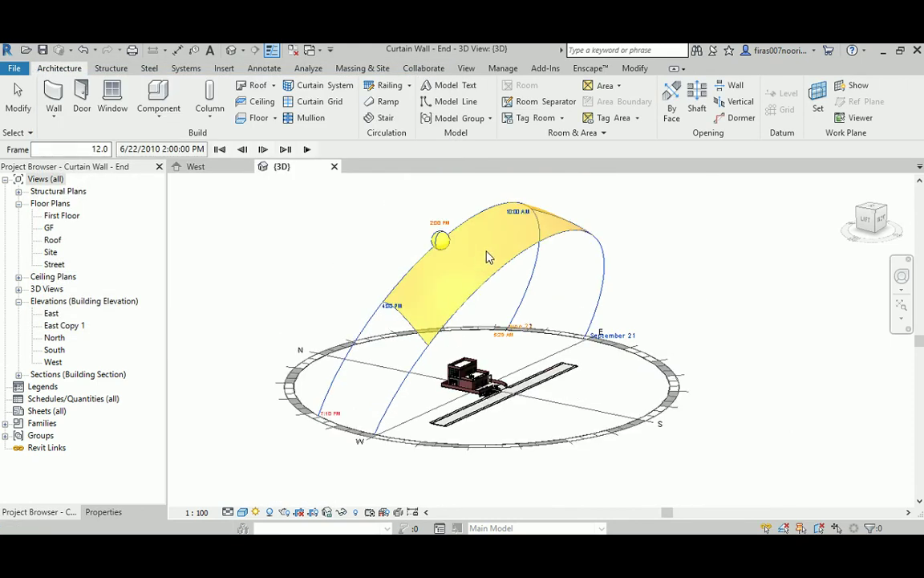
pyautogui.keyDown('shift'); pyautogui.moveTo(488, 256); pyautogui.dragTo(456, 329, button='middle'); pyautogui.keyUp('shift')
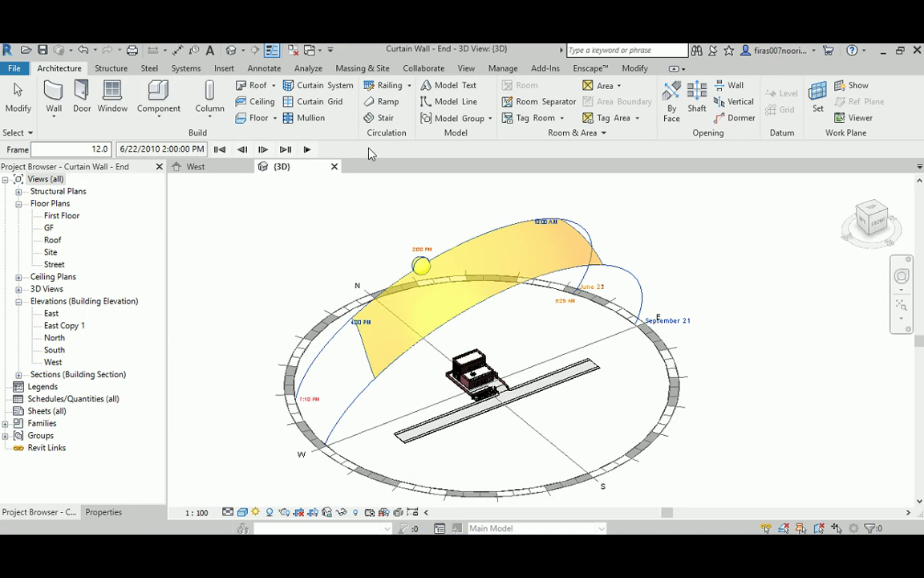
# Step: Play the multi-day summer study preview, then stop it at frame 12, June 22 2:00 PM
pyautogui.click(308, 150)
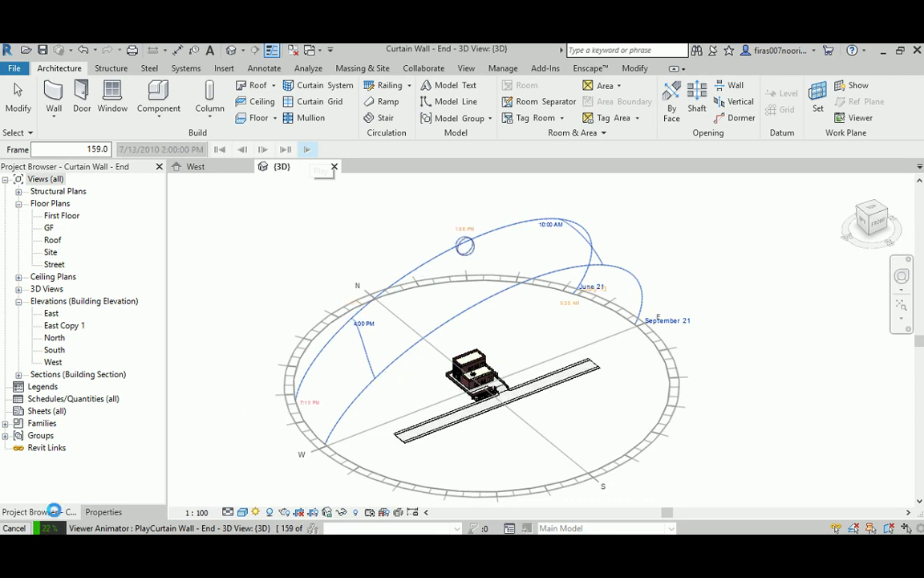
pyautogui.click(16, 528)
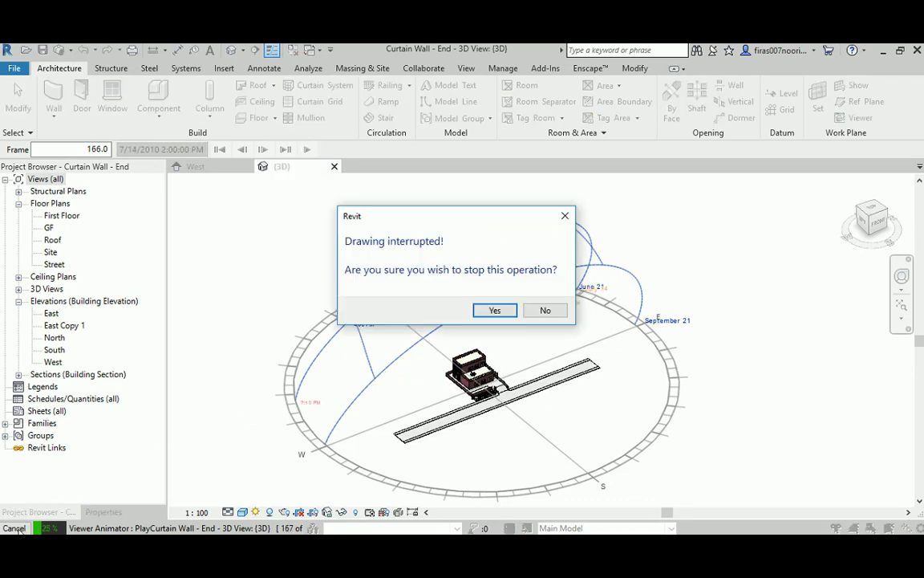
pyautogui.click(495, 311)
# Step: In Sun Settings, look over the sunrise-to-sunset option and the time interval list
pyautogui.click(256, 512)
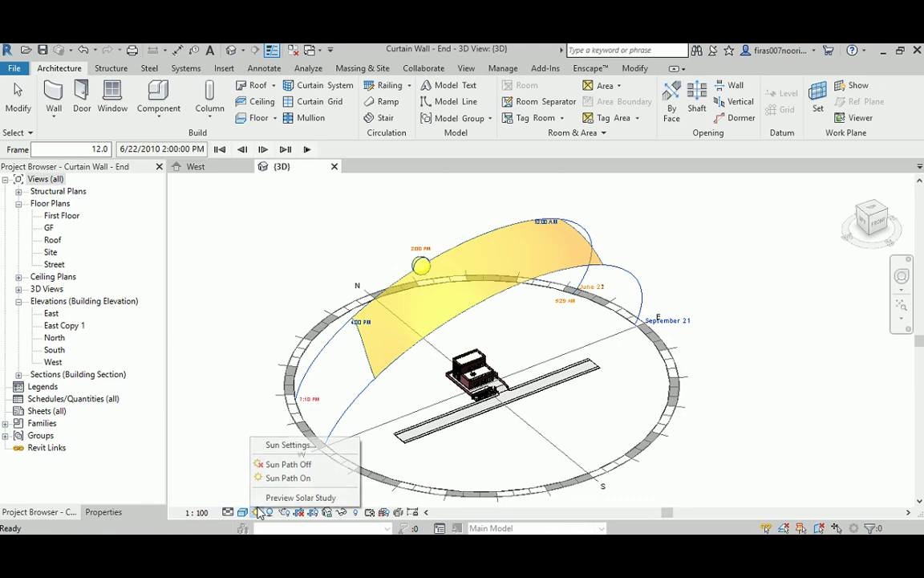
pyautogui.click(277, 445)
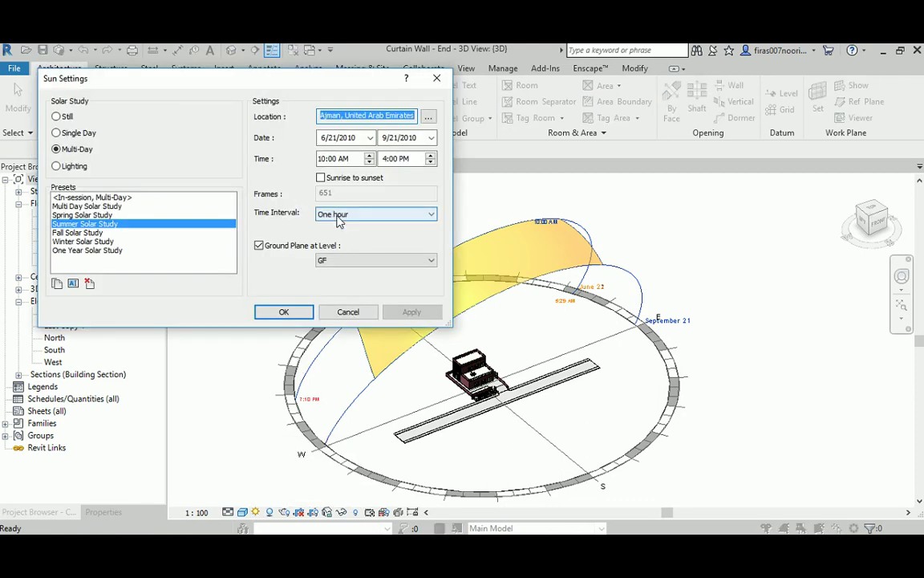
pyautogui.click(338, 219)
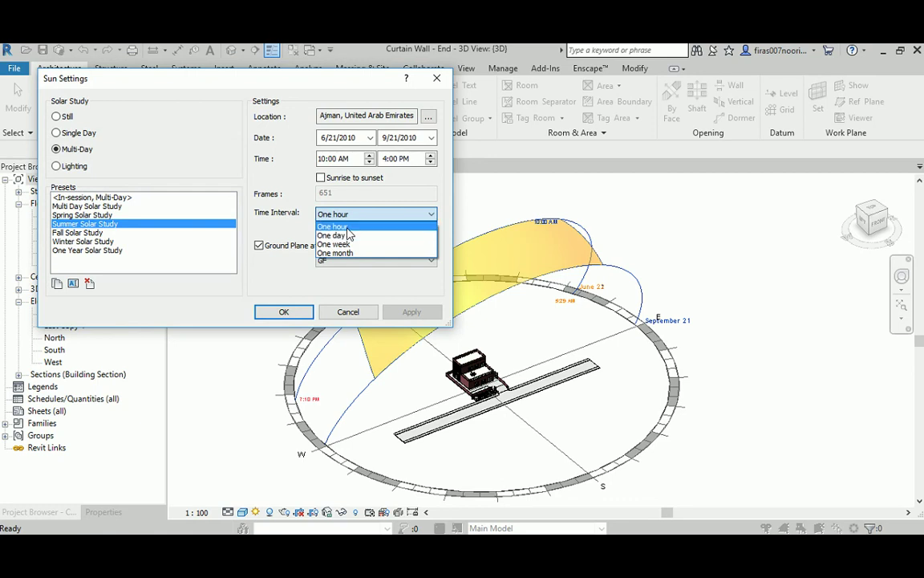
pyautogui.click(328, 182)
pyautogui.click(322, 180)
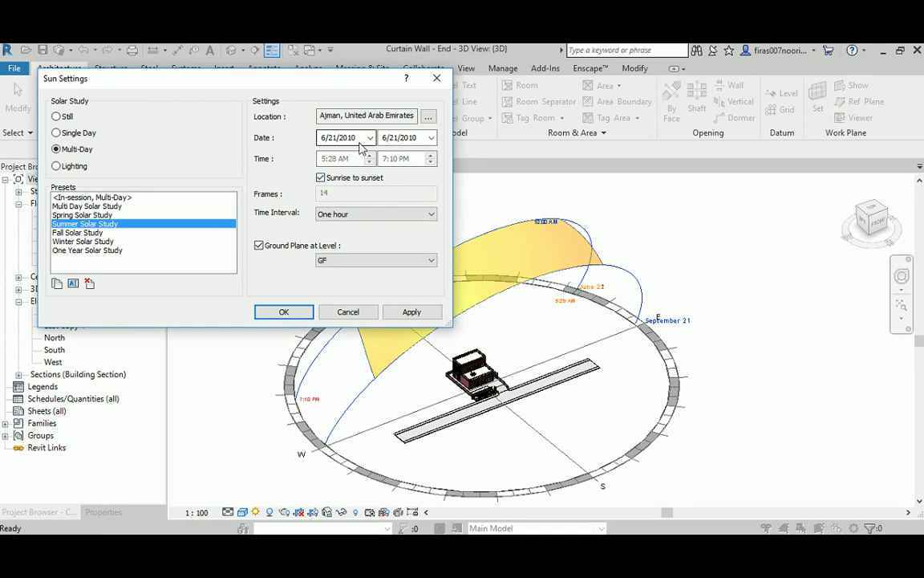
pyautogui.click(351, 215)
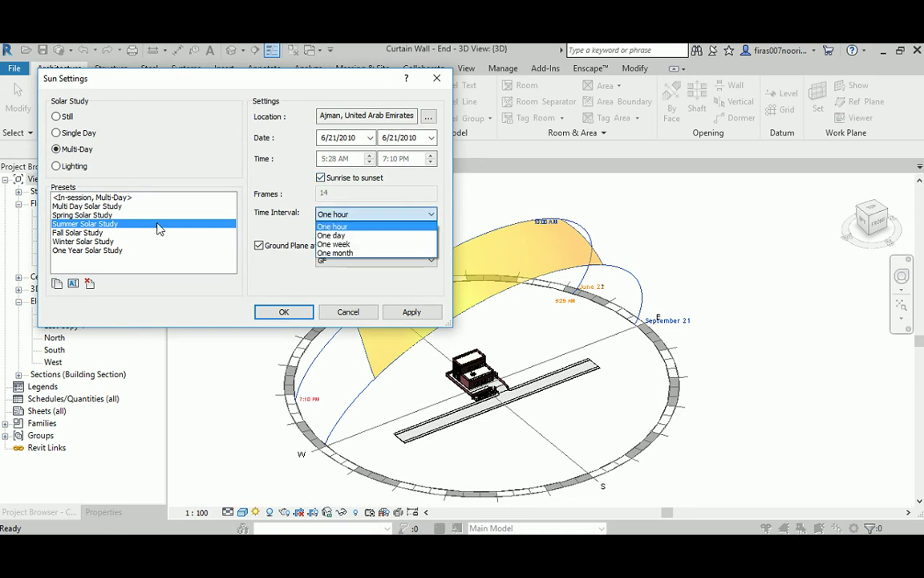
pyautogui.click(129, 129)
# Step: Set a Single Day study, sunrise to sunset at 15-minute intervals, and apply it
pyautogui.click(73, 133)
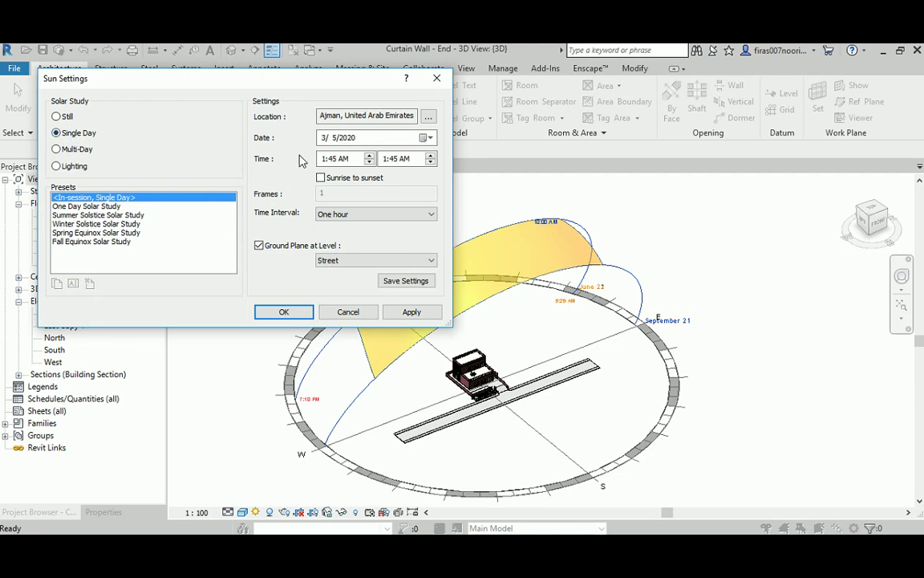
pyautogui.click(321, 177)
pyautogui.click(347, 215)
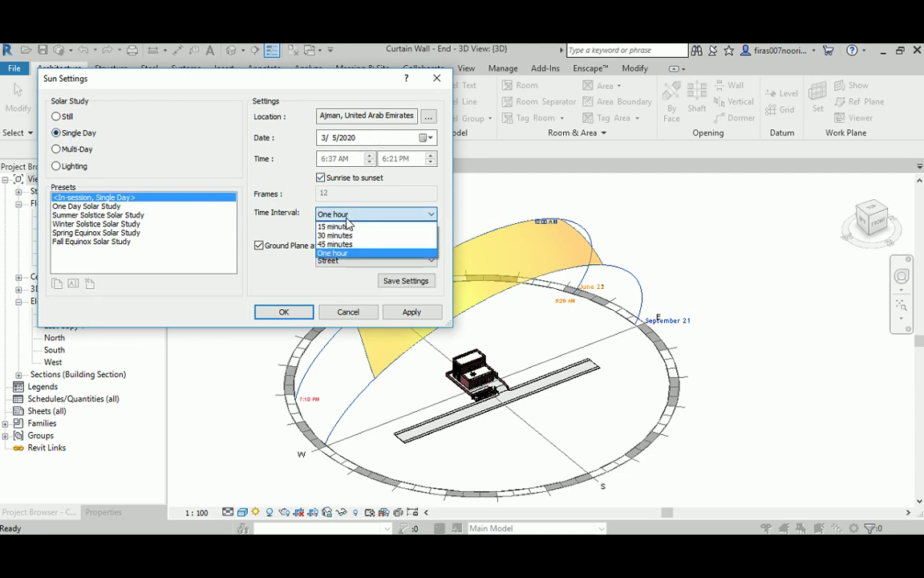
pyautogui.click(346, 227)
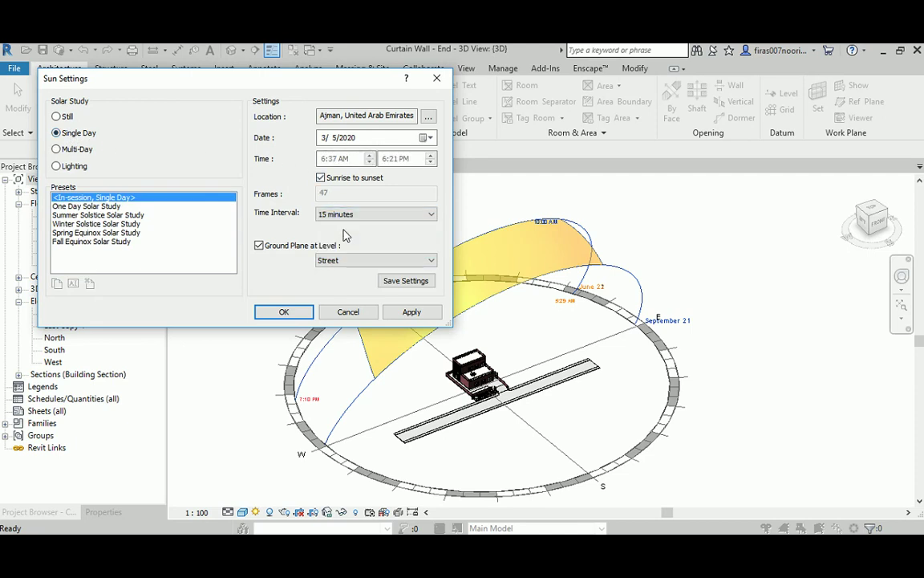
pyautogui.click(411, 312)
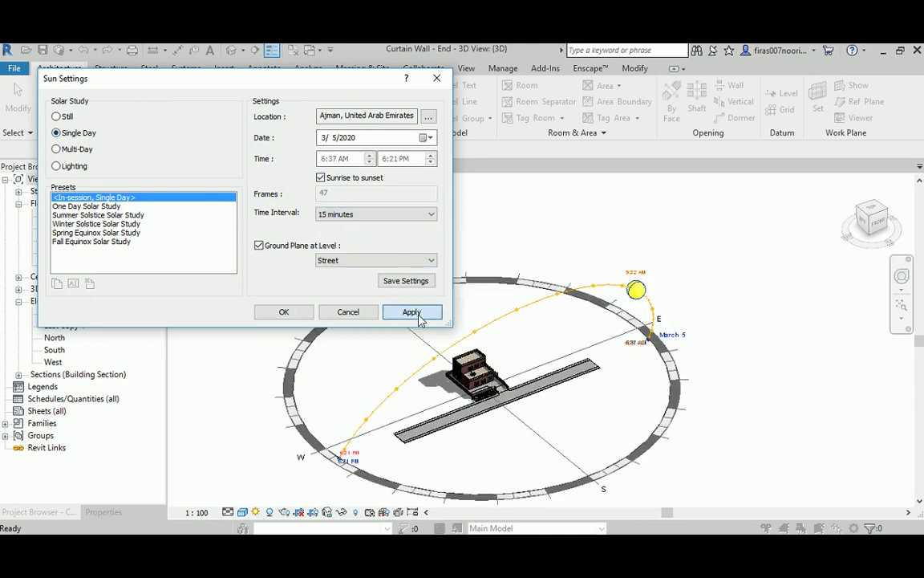
pyautogui.click(301, 314)
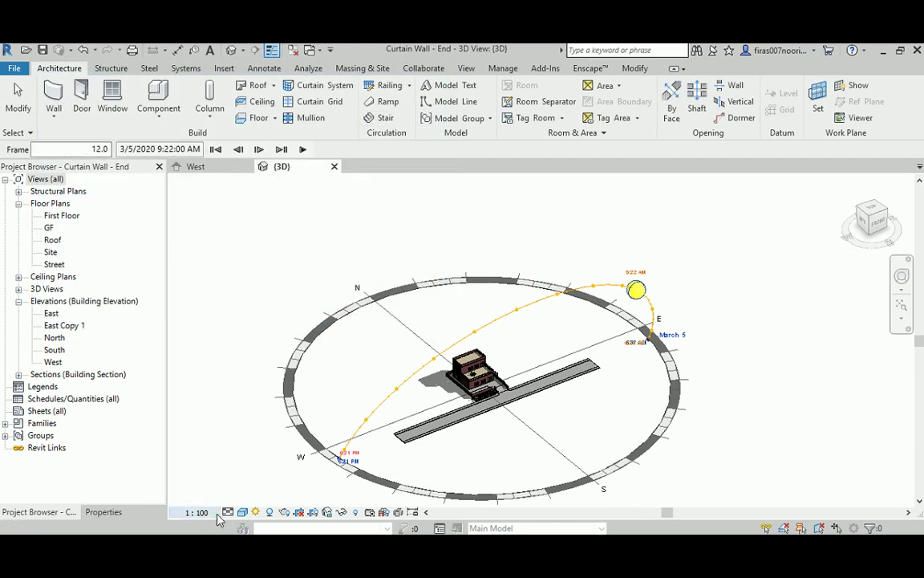
# Step: Recheck the Sun Settings unchanged and play the March 5 single-day study animation
pyautogui.click(256, 512)
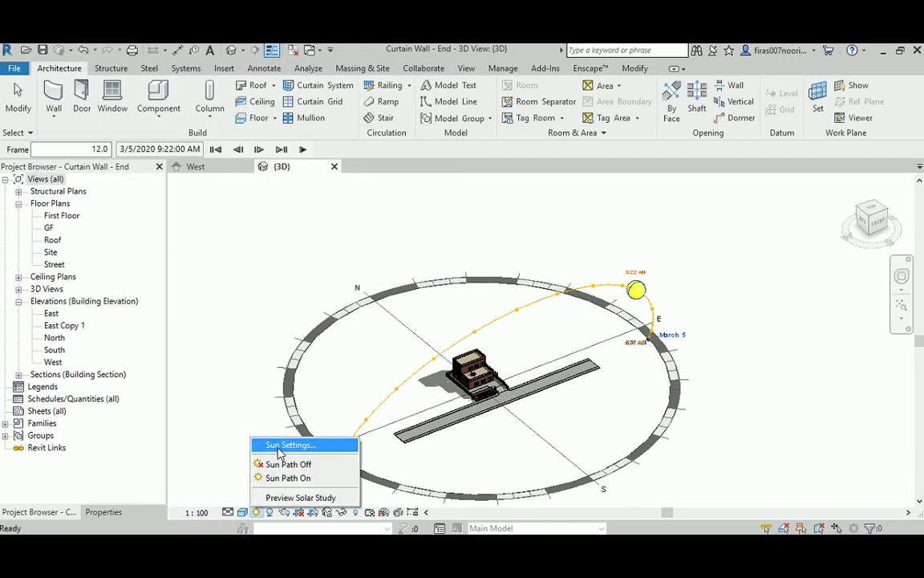
pyautogui.click(279, 447)
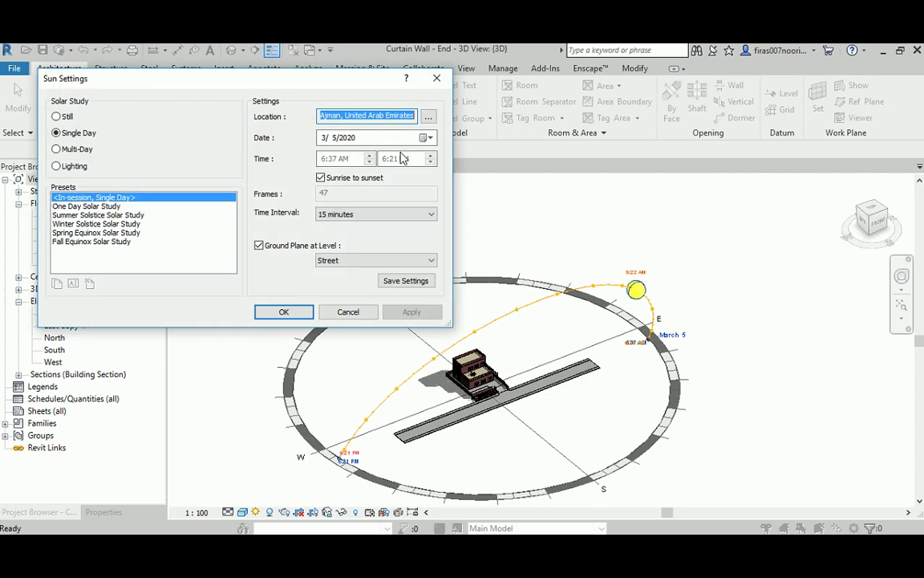
pyautogui.click(435, 79)
pyautogui.click(302, 149)
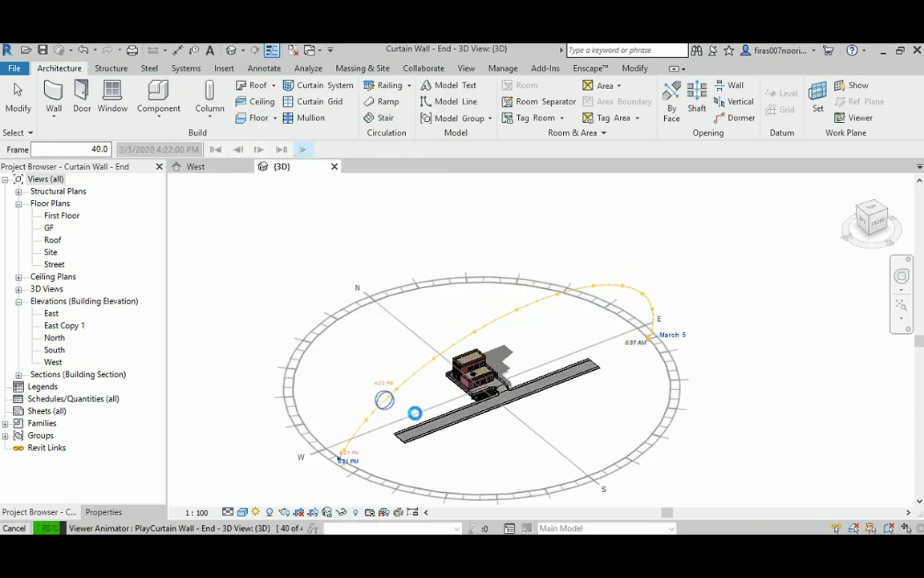
# Step: Switch to a Lighting study, try Sunlight from Top Right, then apply Sunlight from Top Left (225°, 35°)
pyautogui.click(256, 512)
pyautogui.click(277, 445)
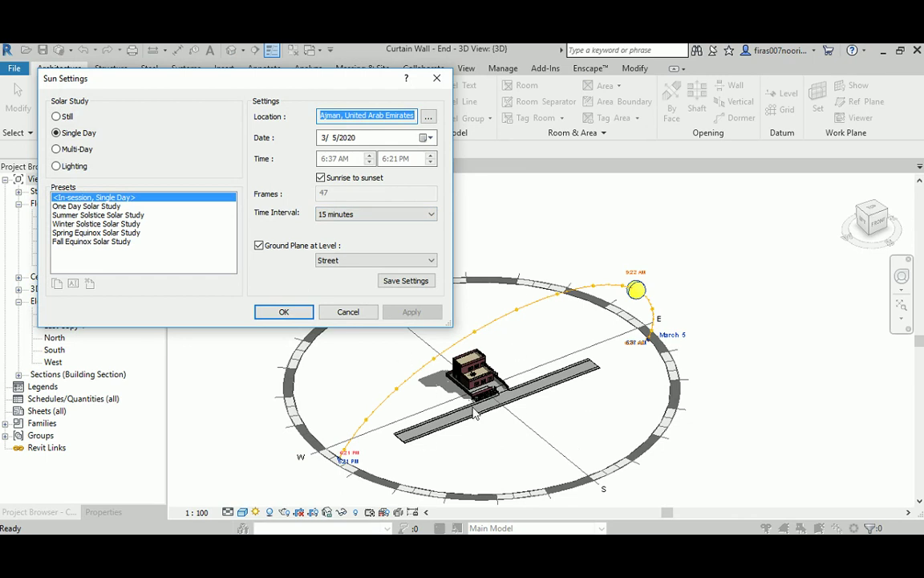
pyautogui.click(68, 151)
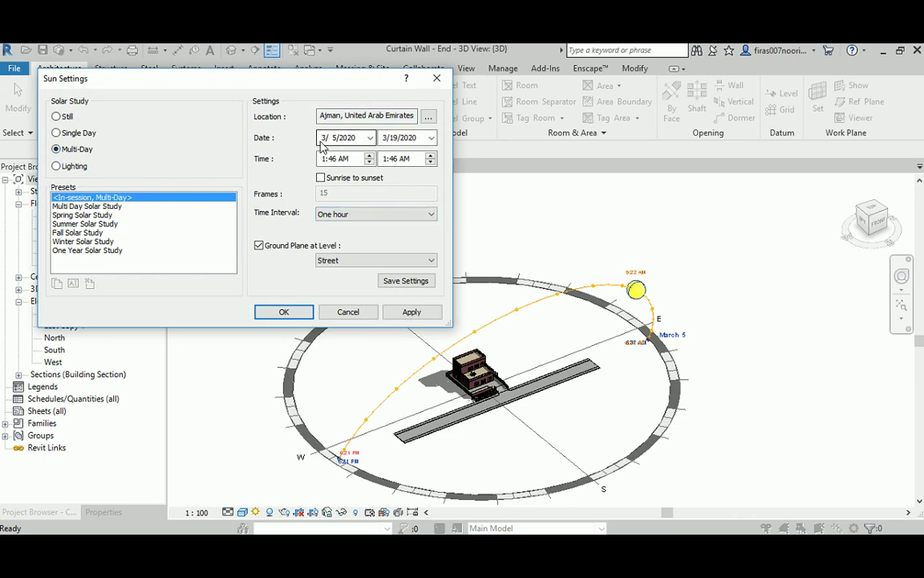
pyautogui.click(71, 166)
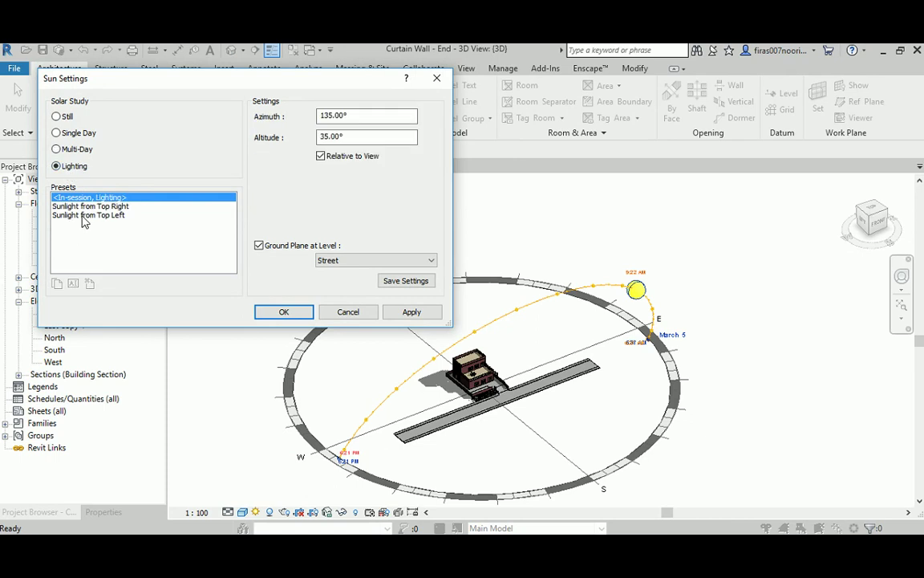
pyautogui.click(80, 206)
pyautogui.click(412, 314)
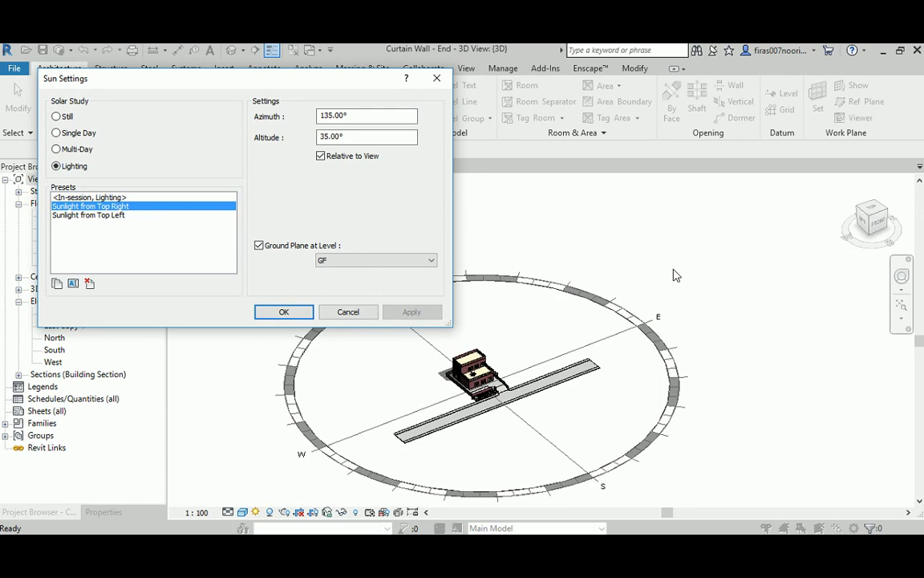
pyautogui.click(90, 214)
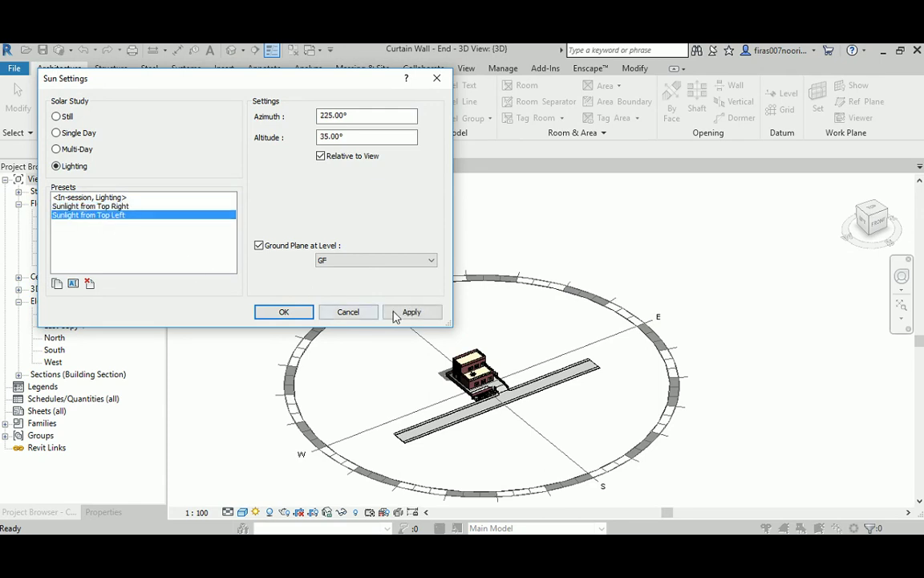
pyautogui.click(395, 313)
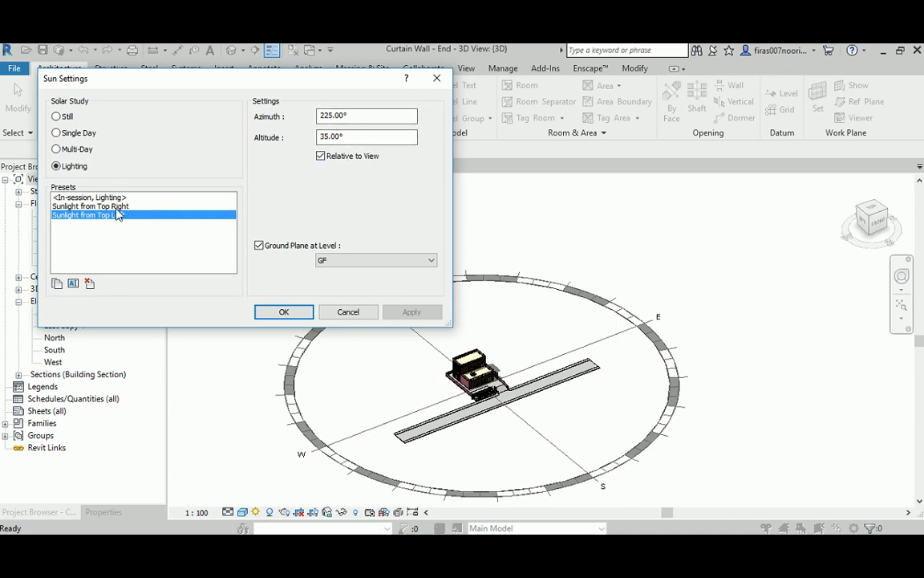
# Step: Switch back to a Single Day study for 3/5/2020, keeping the ground plane at Street
pyautogui.click(77, 134)
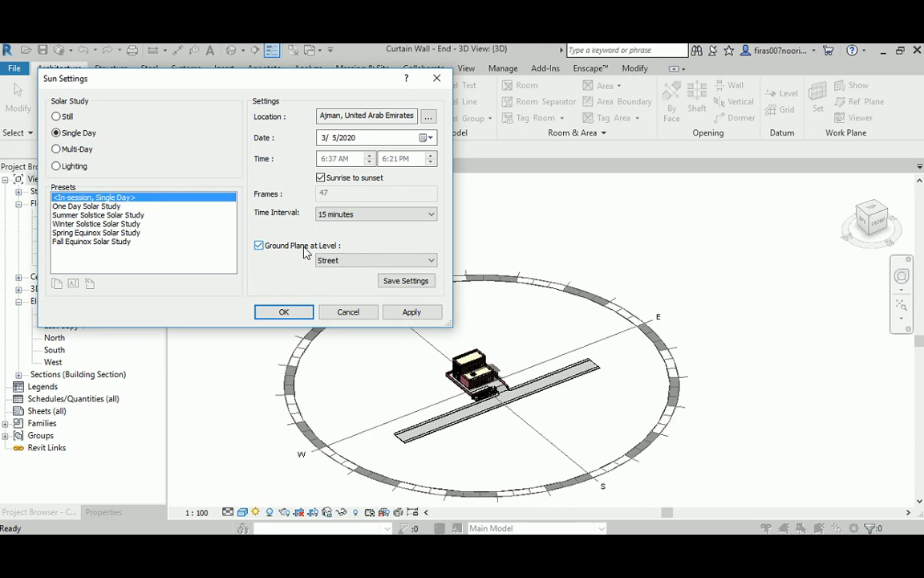
pyautogui.click(350, 262)
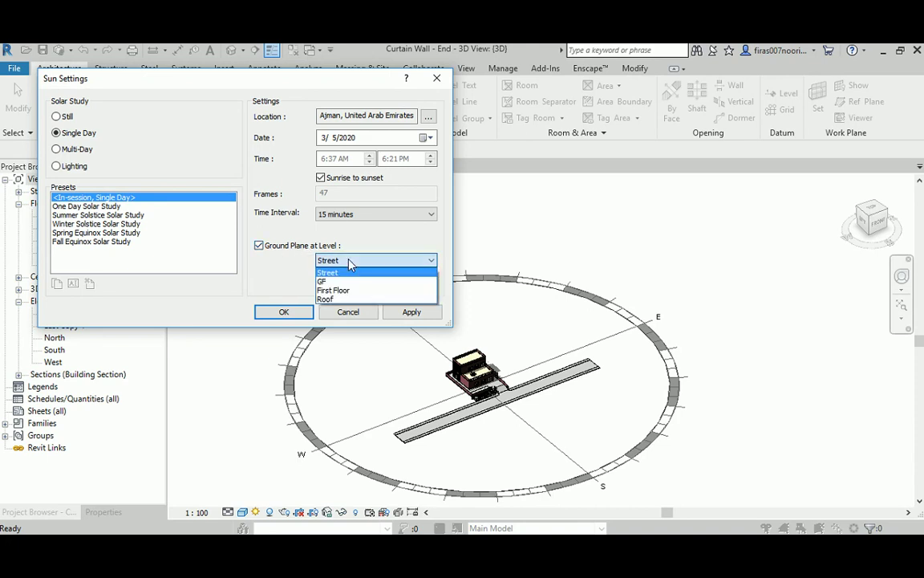
pyautogui.click(405, 273)
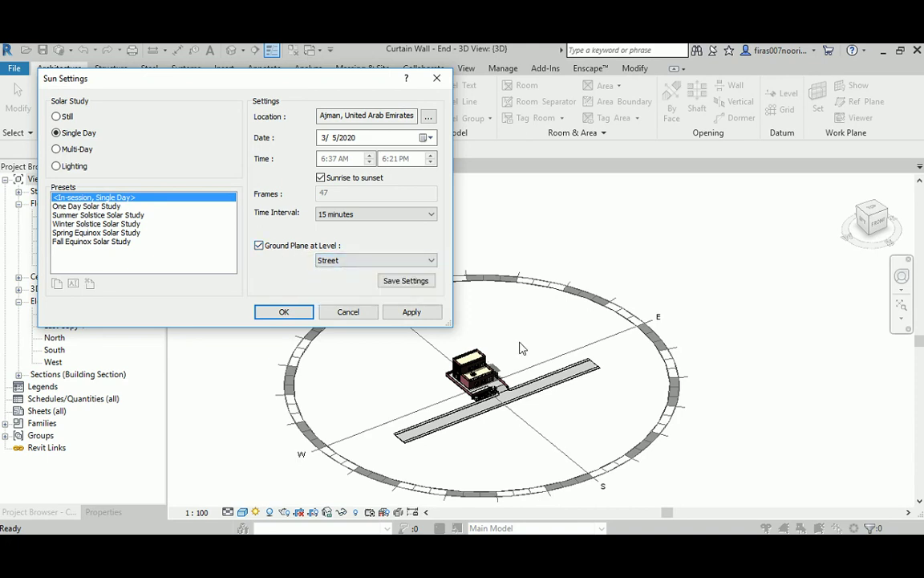